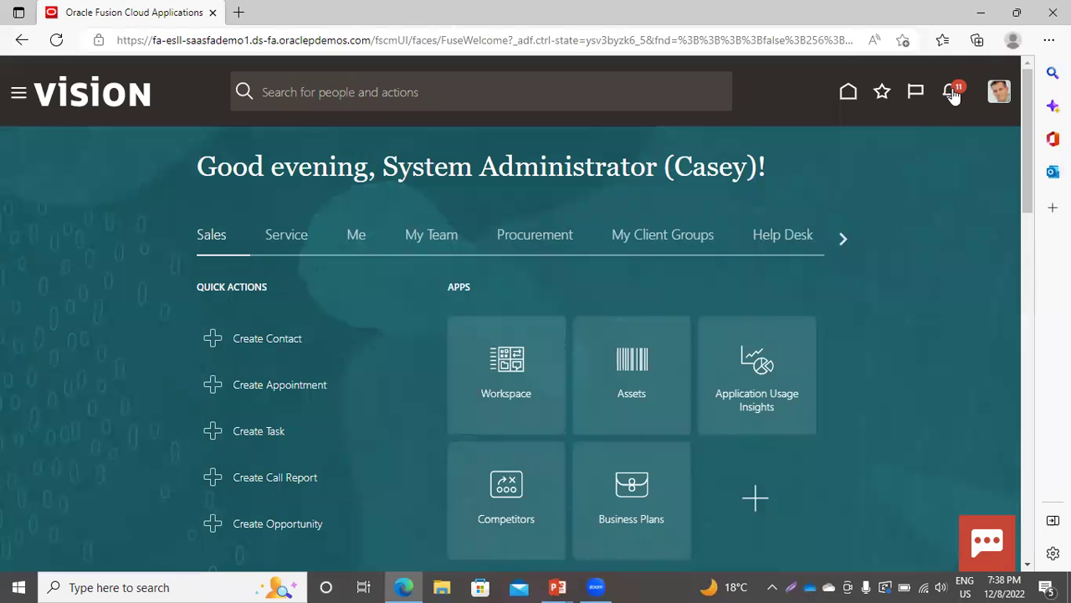
- Open Setup and Maintenance and switch the setup offering to Project Financial Management
{"action": "left_click", "coordinate": [999, 94]}
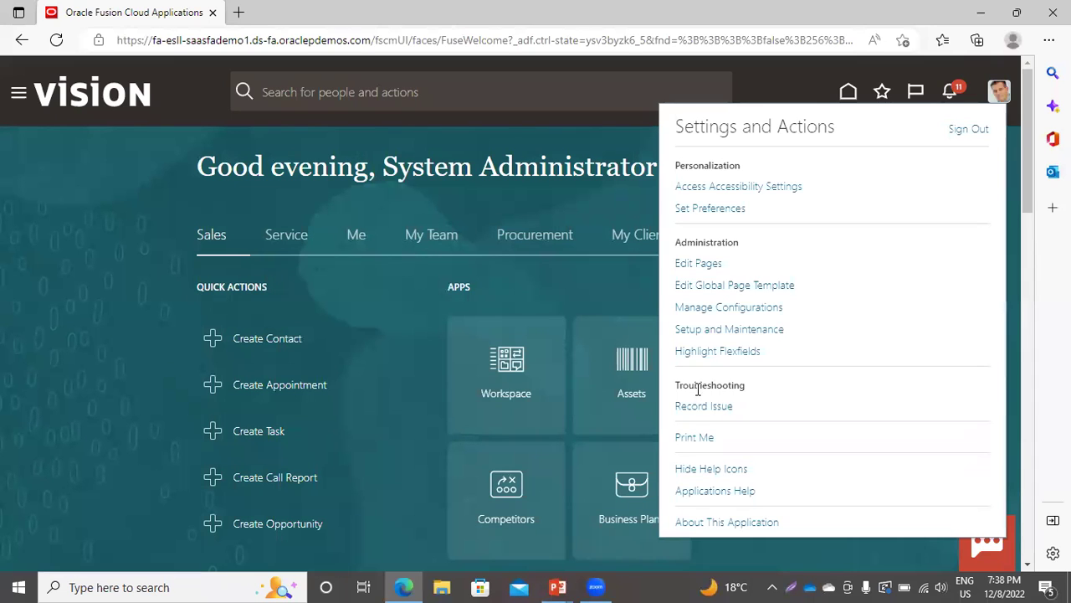
{"action": "left_click", "coordinate": [689, 333]}
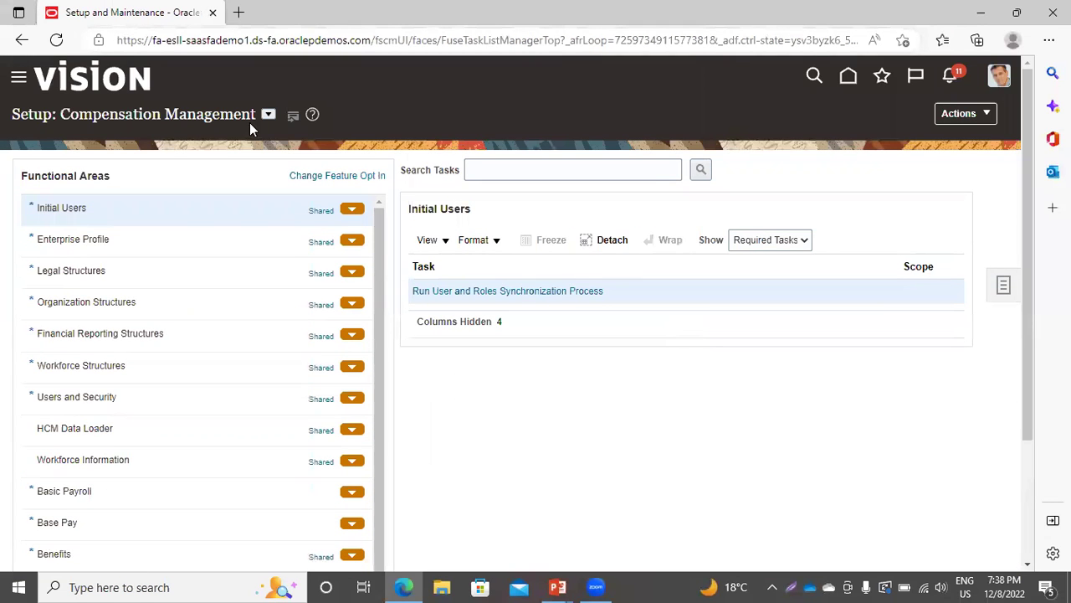
{"action": "left_click", "coordinate": [268, 115]}
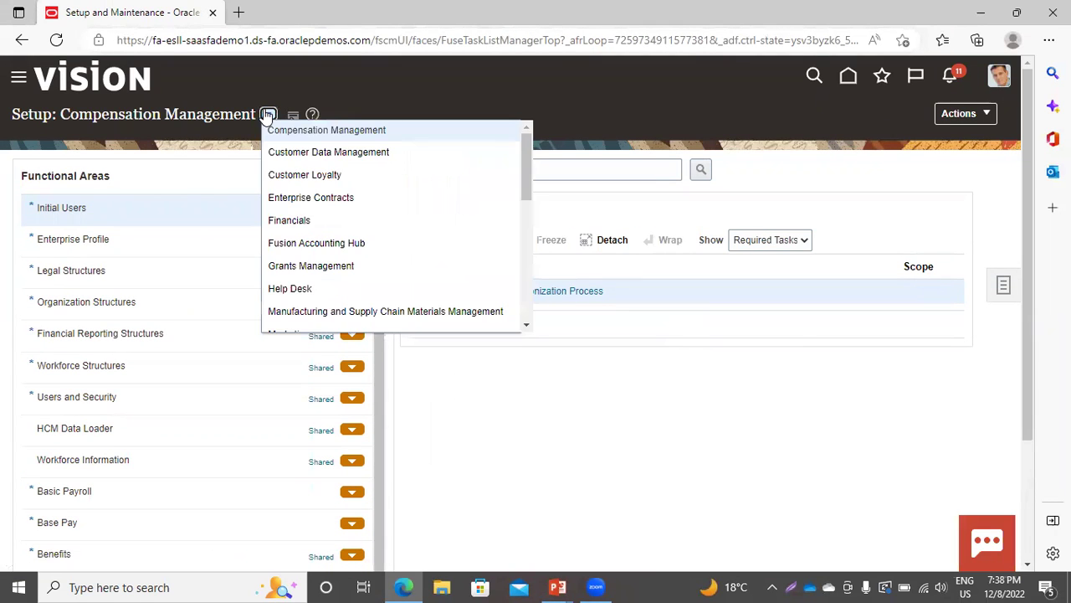
{"action": "scroll", "coordinate": [371, 280], "scroll_direction": "down", "scroll_amount": 3}
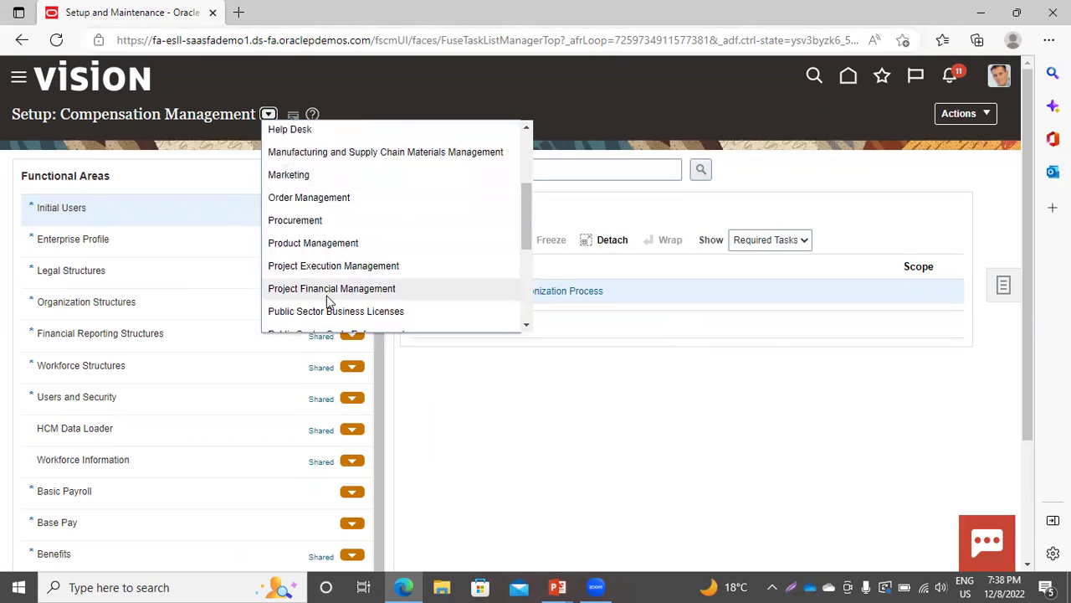
{"action": "left_click", "coordinate": [325, 289]}
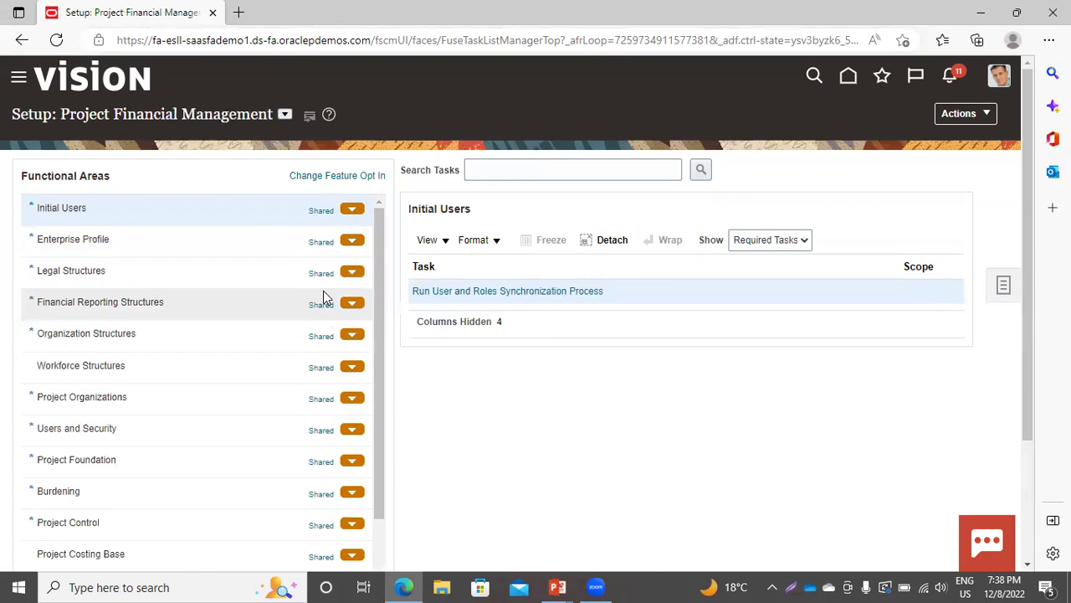
- Open the Manage Revenue Categories task under Project Foundation and add a new row to the PJF_REVENUE_CATEGORY lookup codes
{"action": "left_click", "coordinate": [88, 470]}
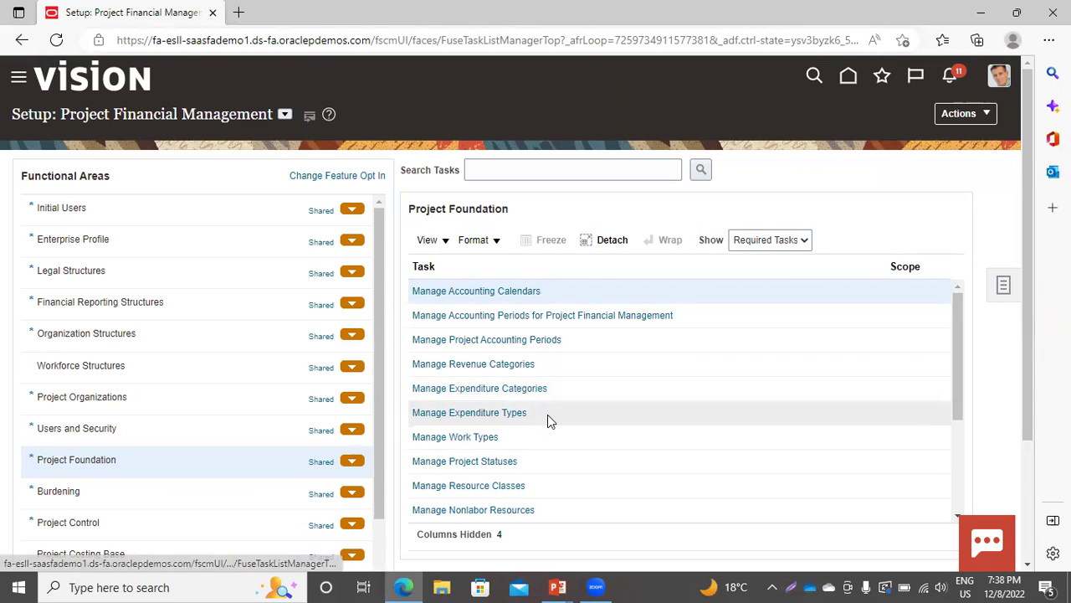
{"action": "left_click", "coordinate": [443, 361]}
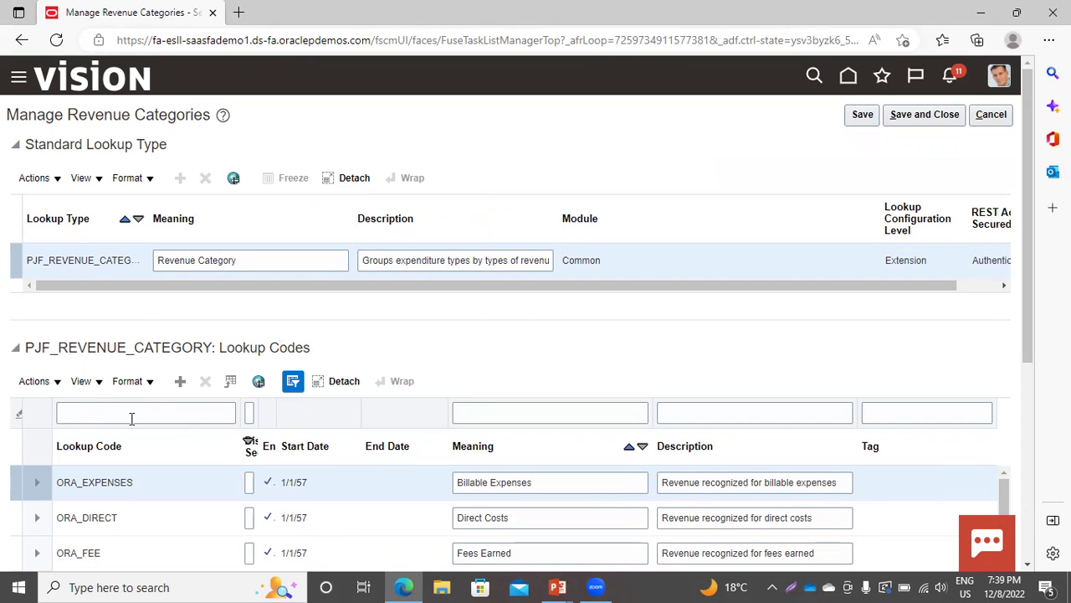
{"action": "scroll", "coordinate": [91, 502], "scroll_direction": "down", "scroll_amount": 5}
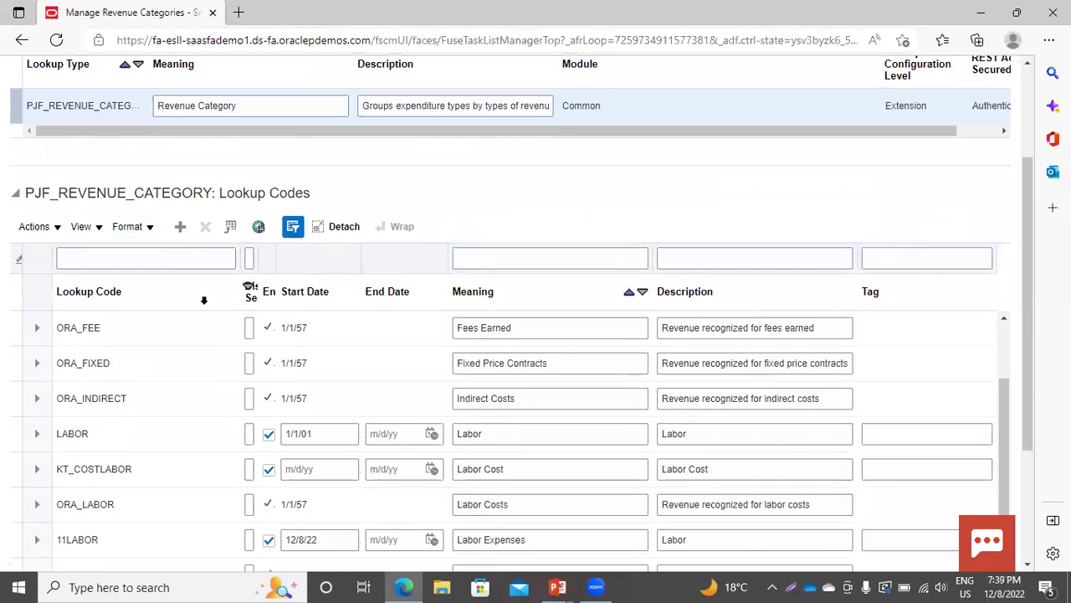
{"action": "left_click", "coordinate": [180, 228]}
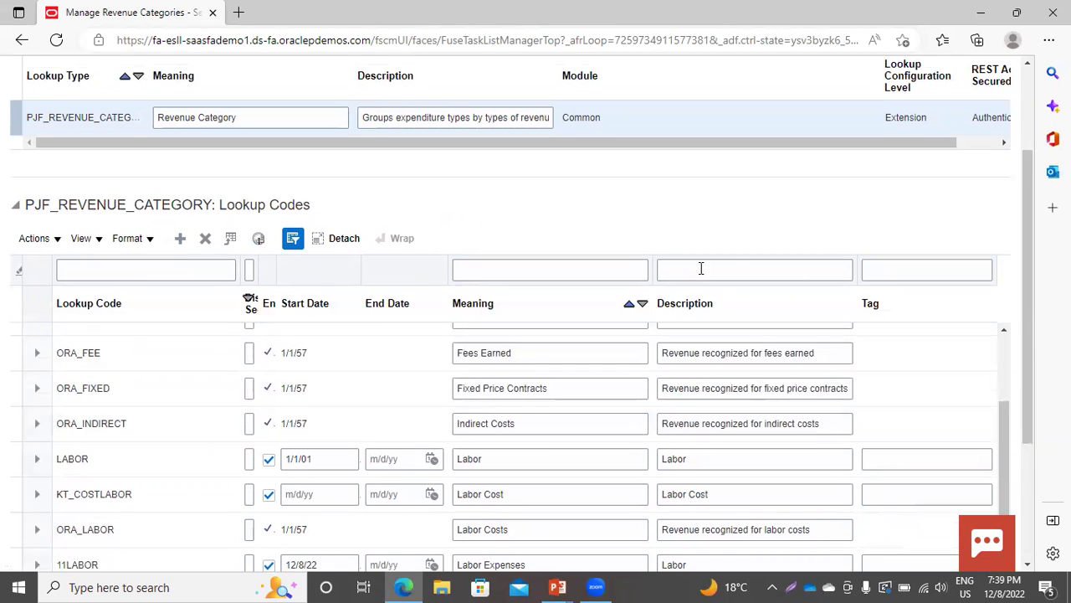
- Enter JT_LABOR in the Lookup Code filter and try to add another lookup code row
{"action": "left_click", "coordinate": [130, 265]}
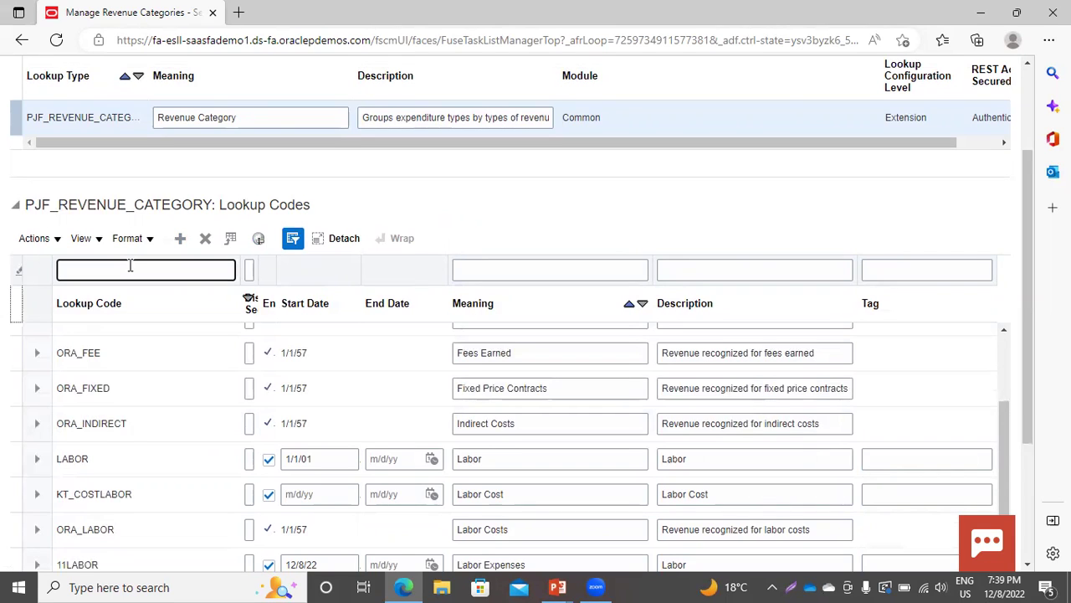
{"action": "type", "text": "JT_LABOR"}
{"action": "left_click", "coordinate": [517, 263]}
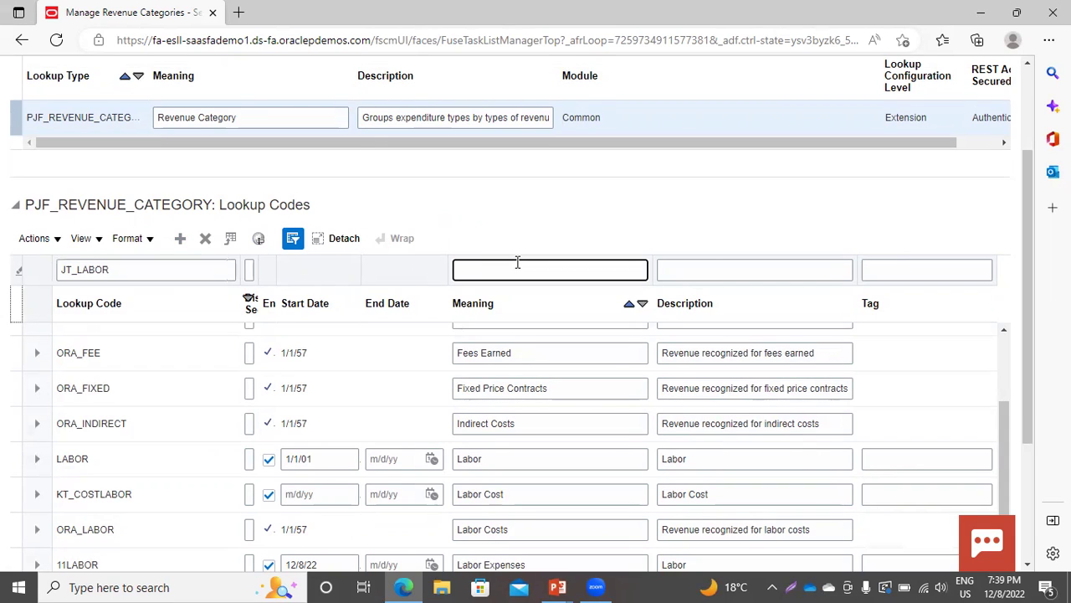
{"action": "left_click", "coordinate": [311, 287]}
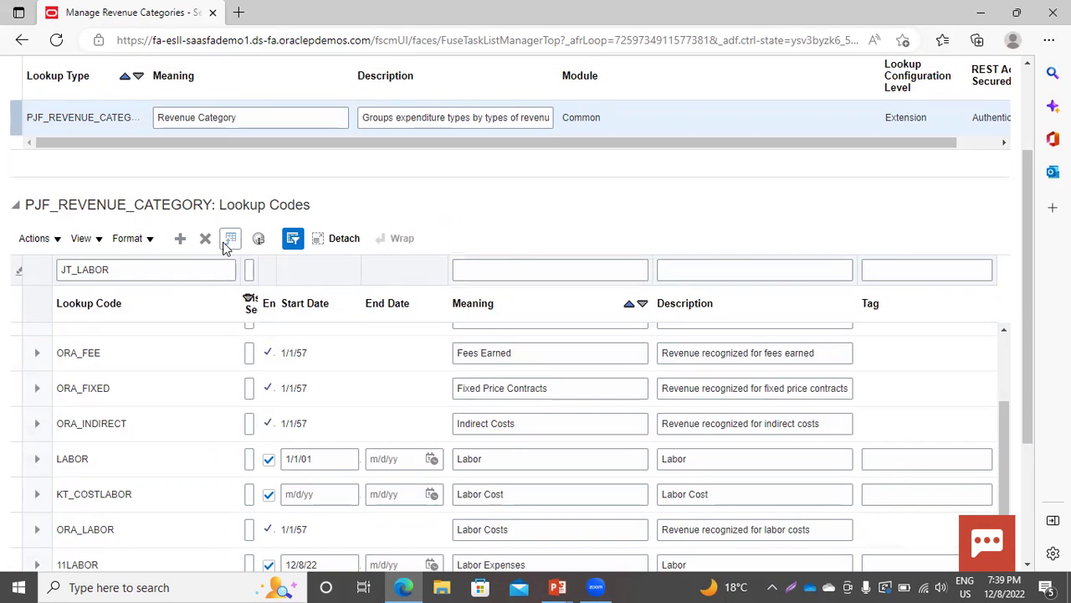
{"action": "left_click", "coordinate": [179, 240]}
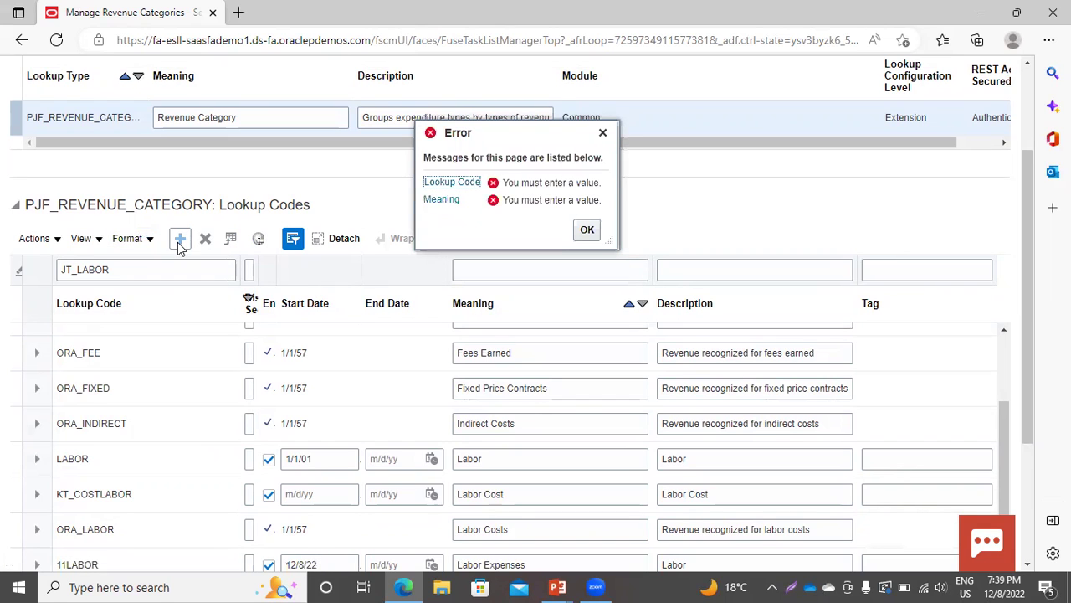
{"action": "left_click", "coordinate": [577, 229]}
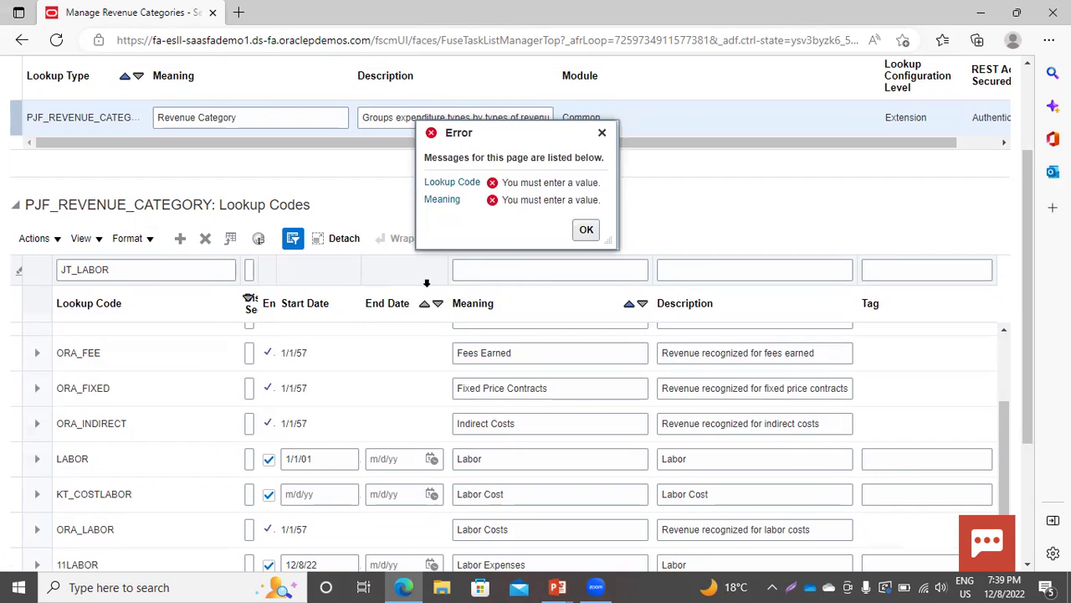
{"action": "left_click", "coordinate": [586, 229]}
- Move the text JT_LABOR from the Lookup Code filter into the Lookup Code field of the new row
{"action": "scroll", "coordinate": [427, 353], "scroll_direction": "down", "scroll_amount": 3}
{"action": "scroll", "coordinate": [187, 360], "scroll_direction": "up", "scroll_amount": 5}
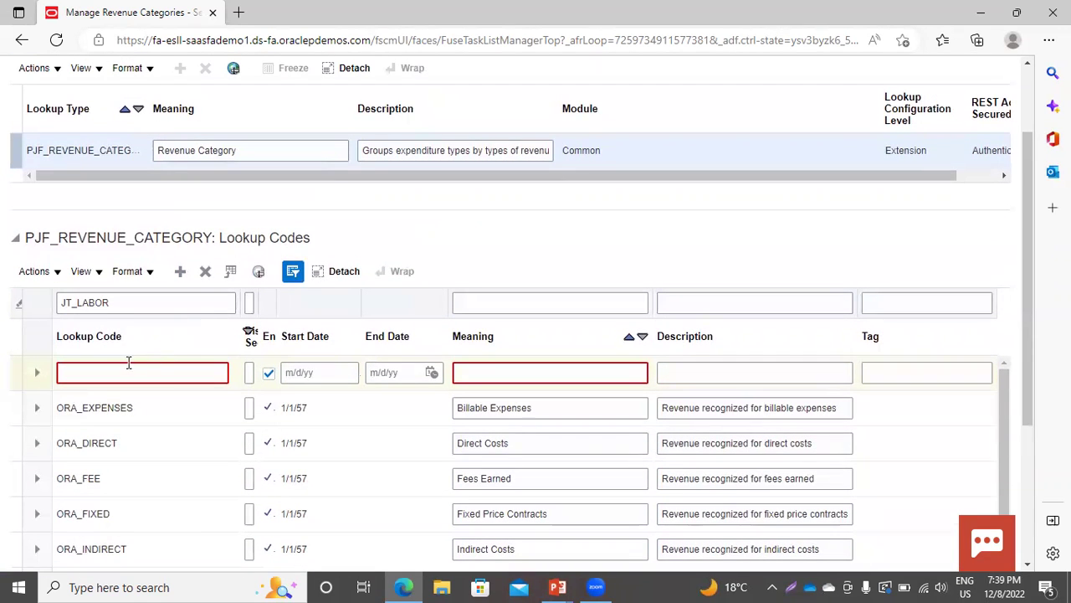
{"action": "double_click", "coordinate": [118, 305]}
{"action": "key", "text": "ctrl+c"}
{"action": "key", "text": "BackSpace"}
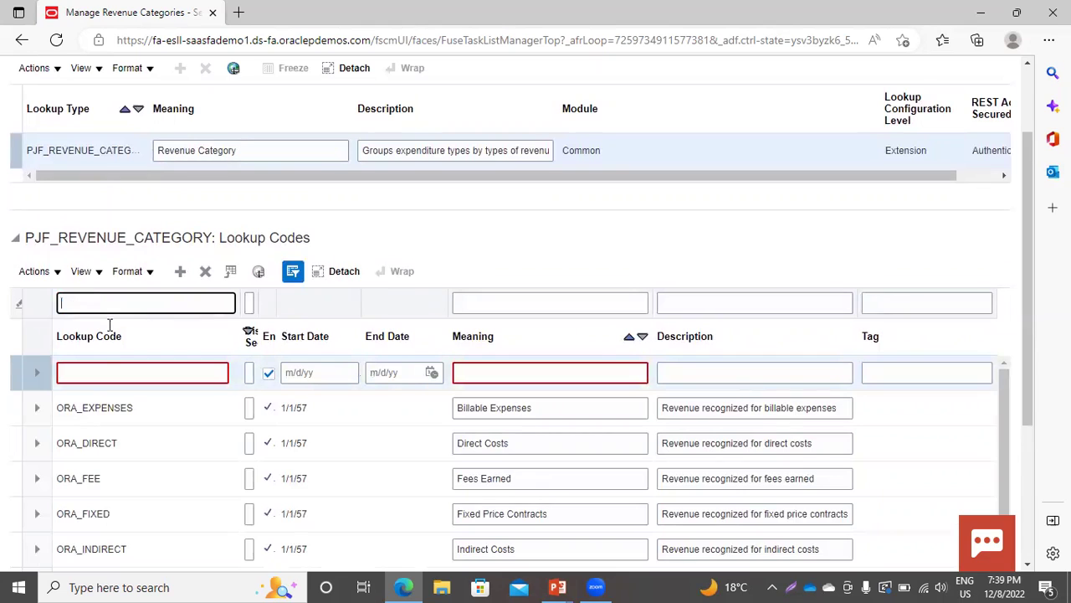
{"action": "left_click", "coordinate": [96, 378]}
{"action": "key", "text": "ctrl+v"}
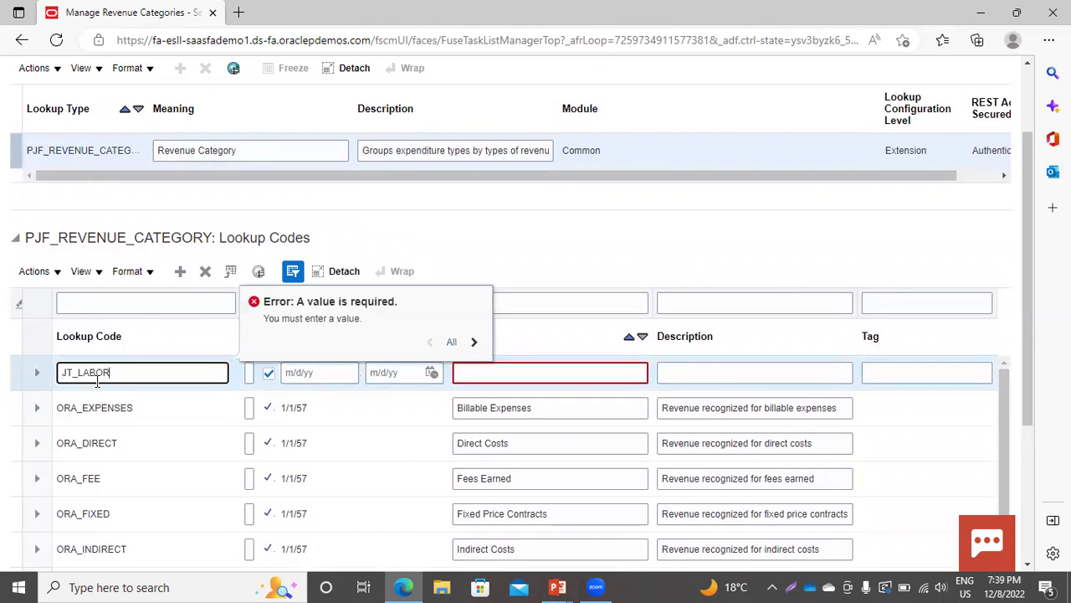
- Set the JT_LABOR row's start date to 12/8/22 and its meaning to JT LABOR
{"action": "left_click", "coordinate": [319, 369]}
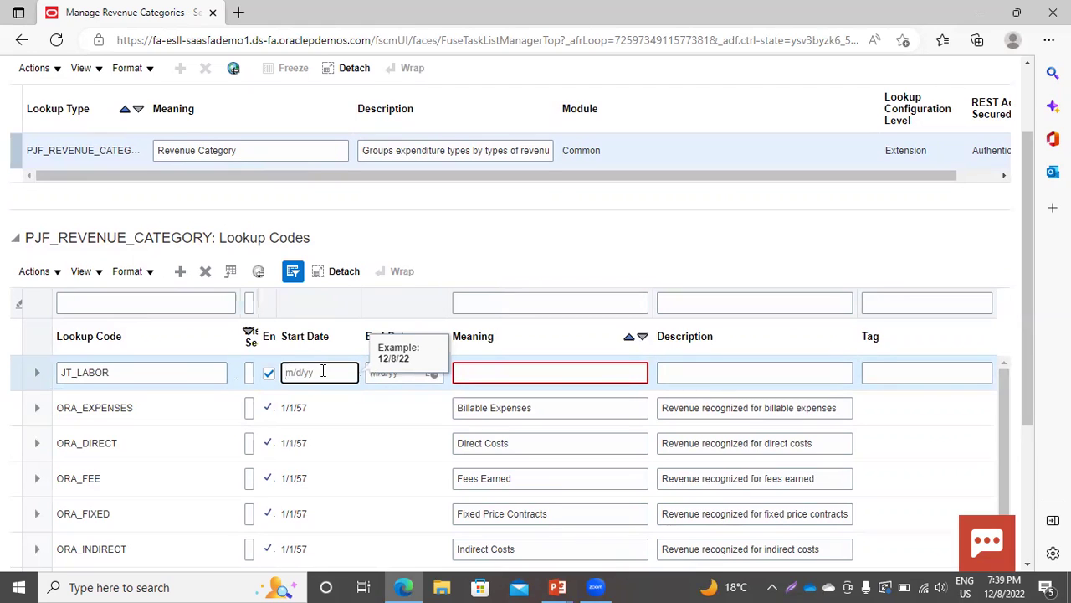
{"action": "type", "text": "12/8/2022"}
{"action": "key", "text": "BackSpace"}
{"action": "left_click", "coordinate": [480, 376]}
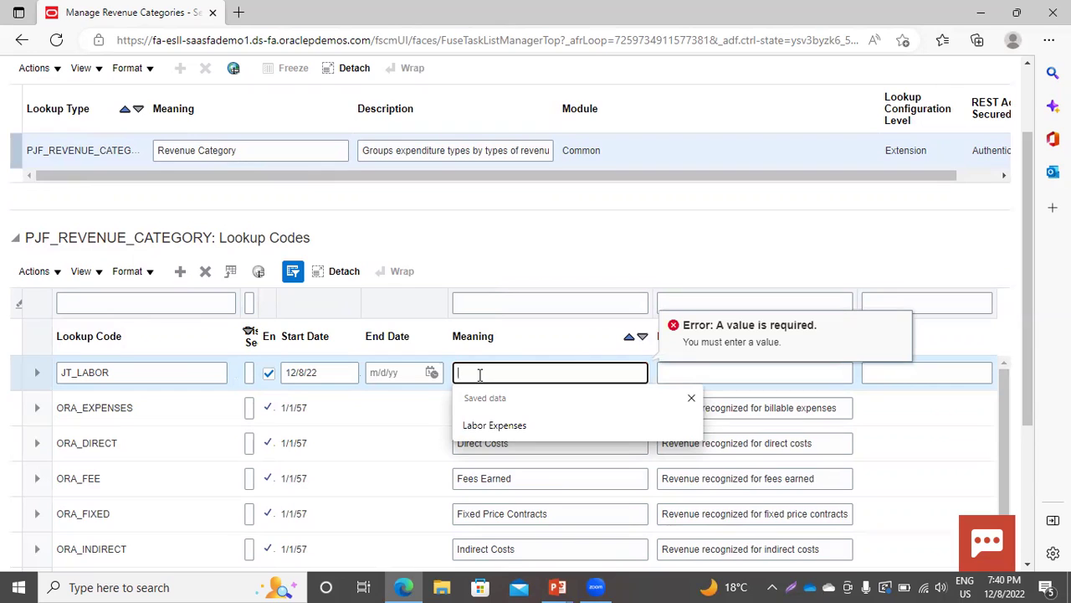
{"action": "type", "text": "JT "}
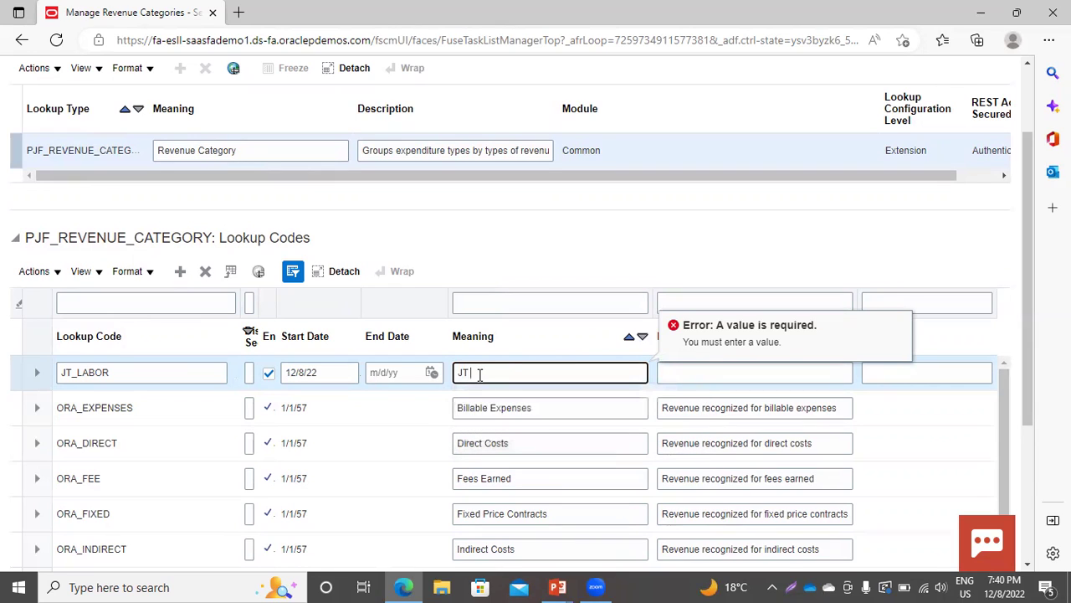
{"action": "type", "text": "LABOR"}
- Describe the JT_LABOR lookup code as "Revenue recognized for Labor Expenses." and save and close the revenue categories
{"action": "left_click", "coordinate": [674, 375]}
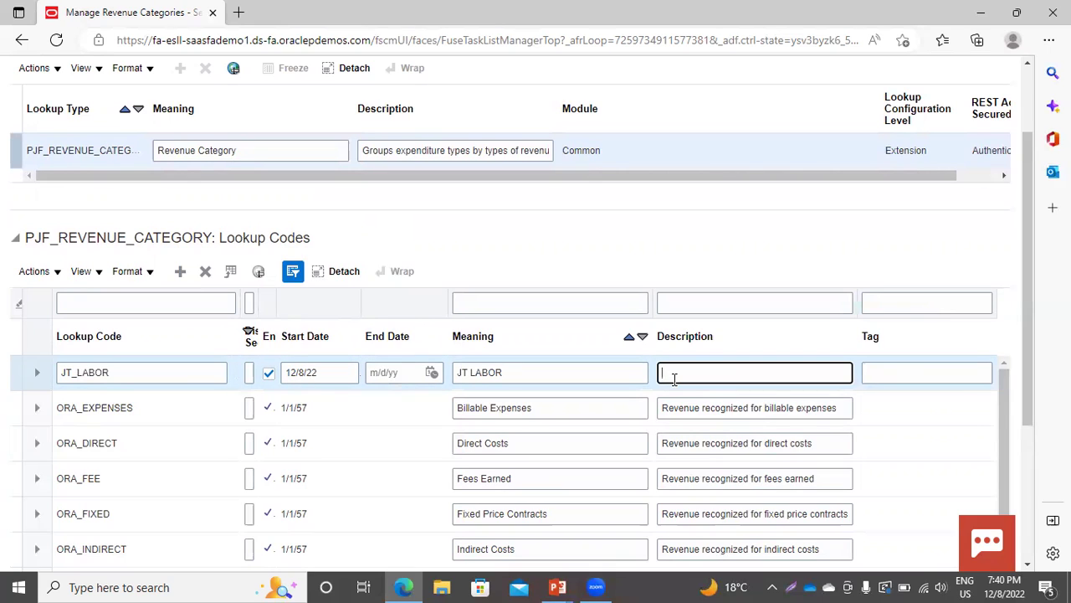
{"action": "type", "text": "Revenue recognized for Labor Expenses"}
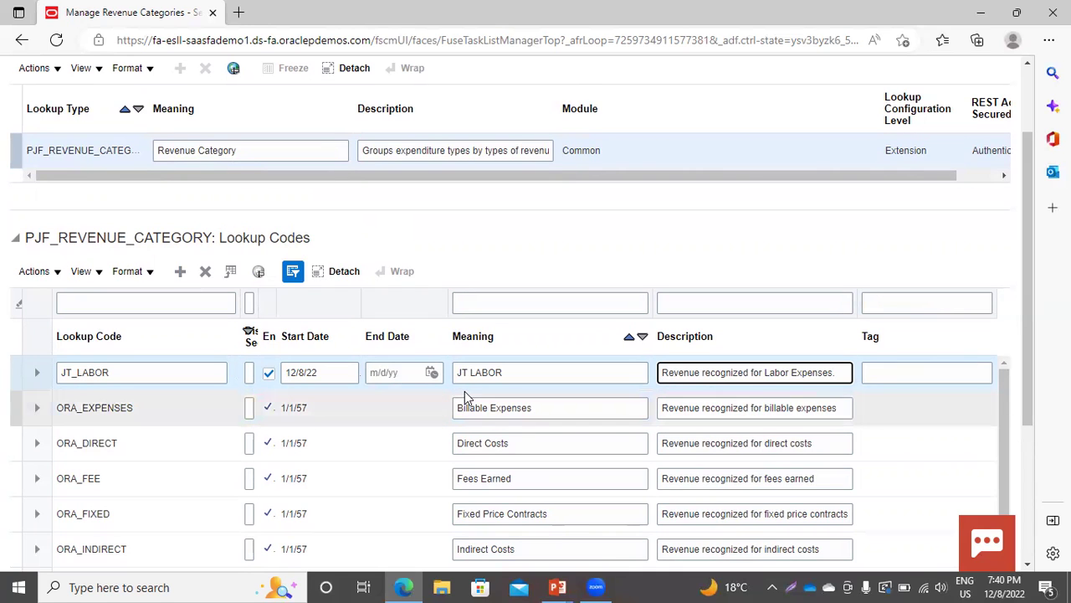
{"action": "scroll", "coordinate": [753, 344], "scroll_direction": "up", "scroll_amount": 2}
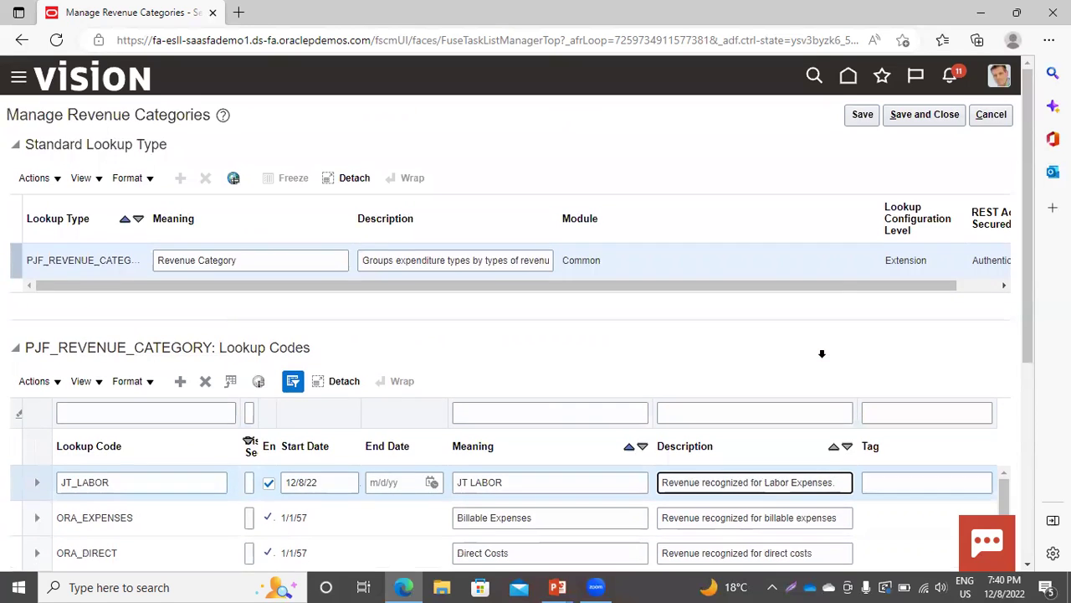
{"action": "left_click", "coordinate": [929, 114]}
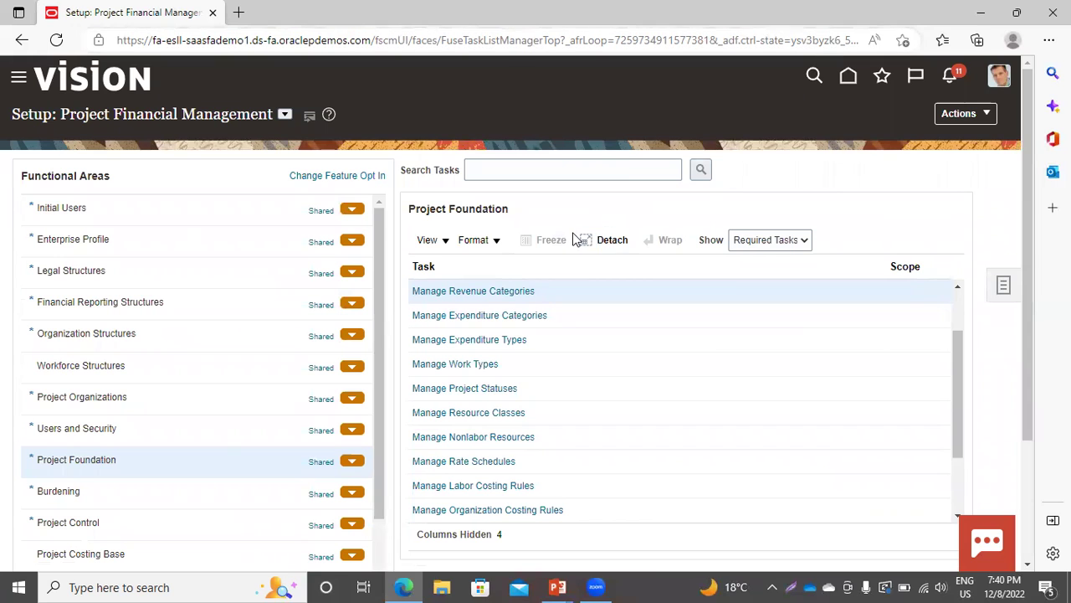
- Open the Manage Expenditure Categories task and add a new expenditure category named Labor Cost
{"action": "left_click", "coordinate": [482, 315]}
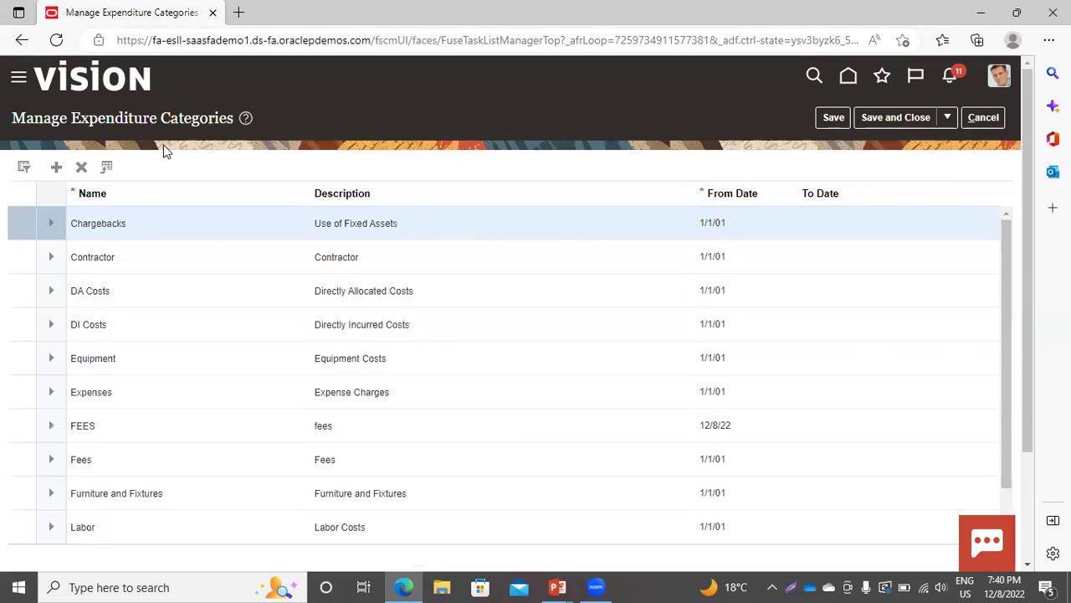
{"action": "left_click", "coordinate": [56, 167]}
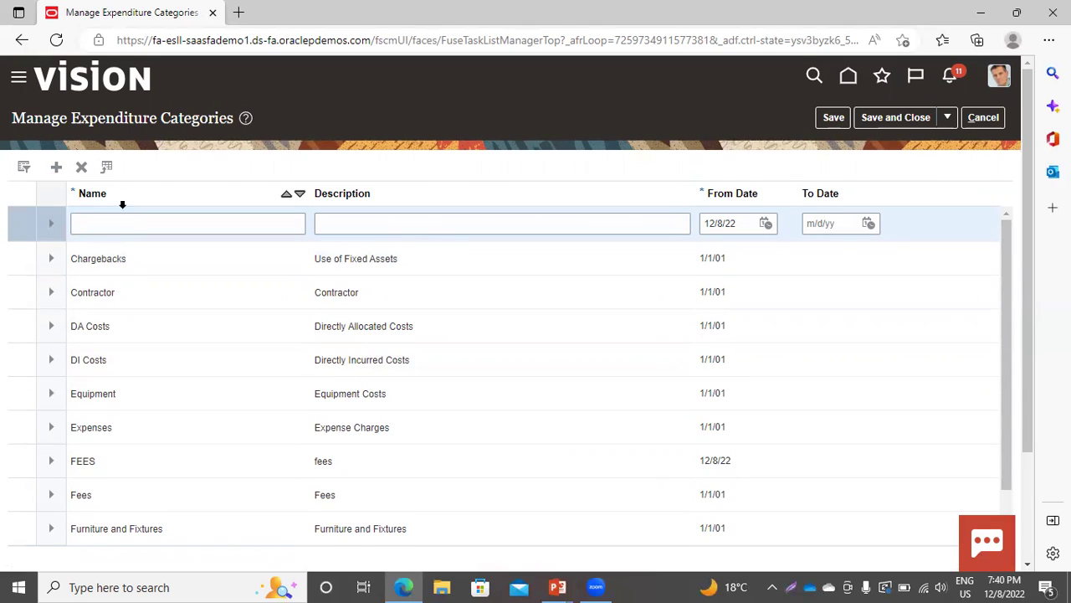
{"action": "left_click", "coordinate": [129, 223]}
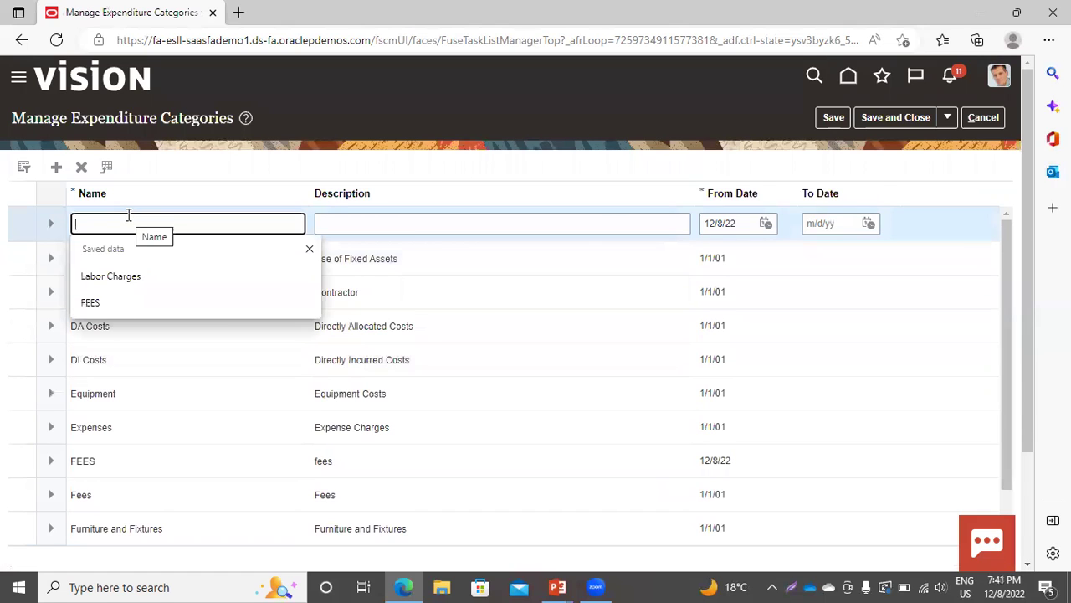
{"action": "type", "text": "L"}
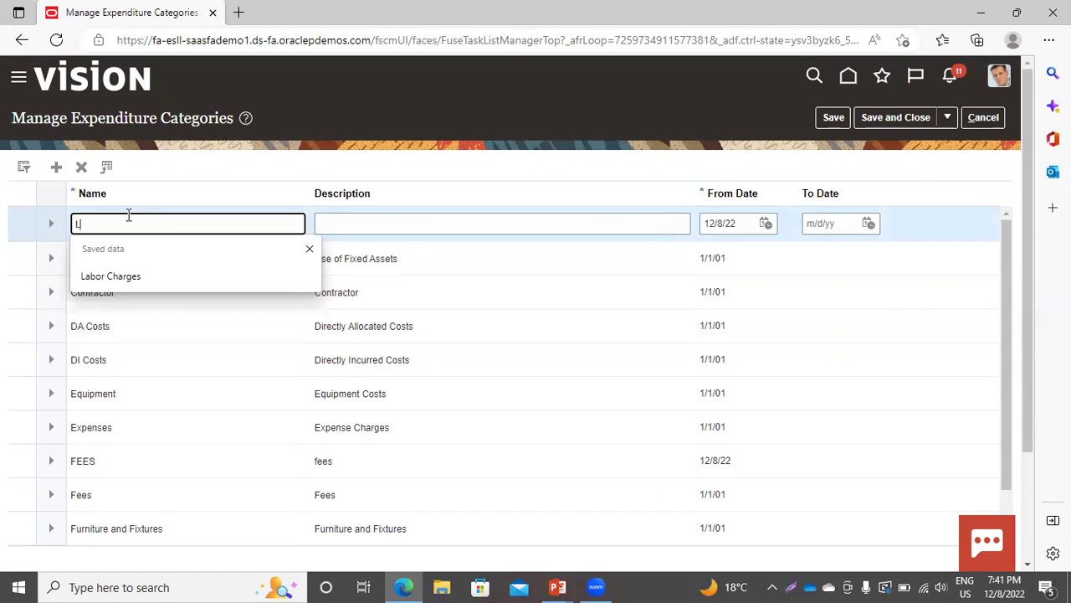
{"action": "type", "text": "abor Cost"}
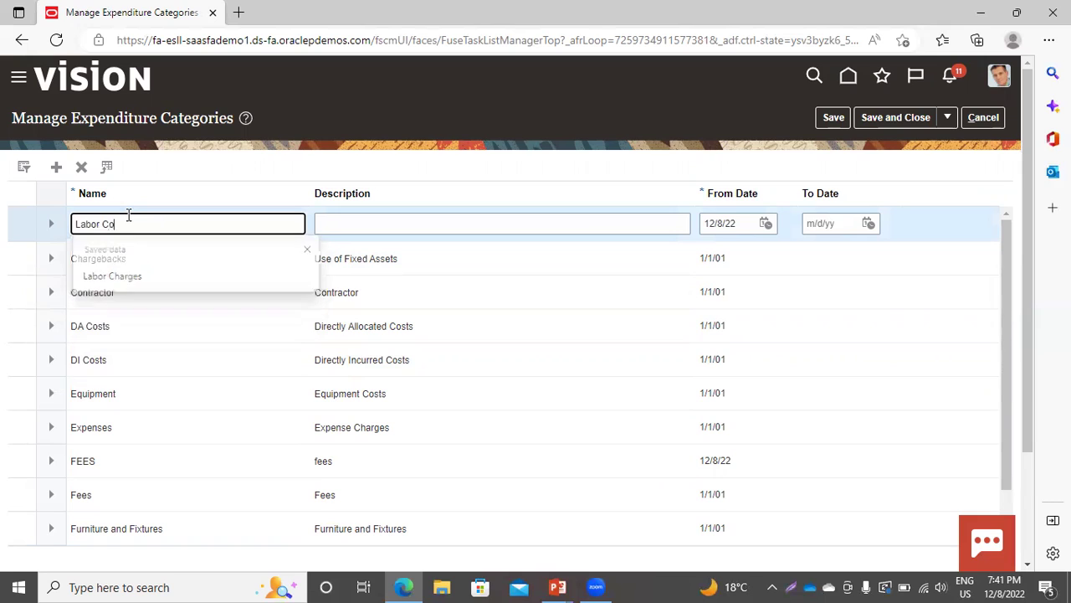
- Set the new category's description to Labor Cost, then save and close the expenditure categories
{"action": "left_click", "coordinate": [417, 216]}
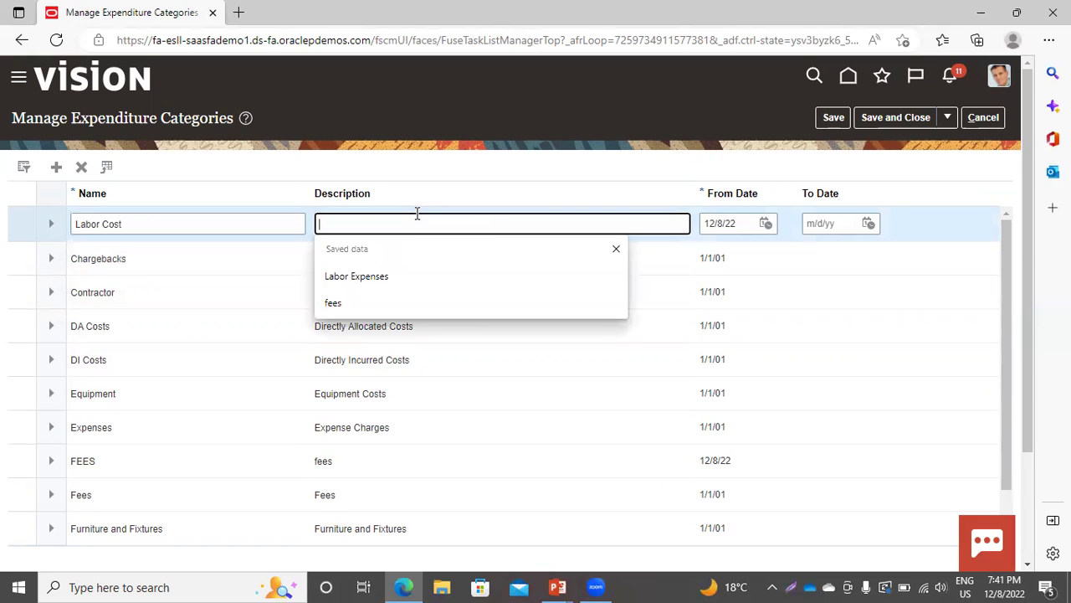
{"action": "type", "text": "Labor "}
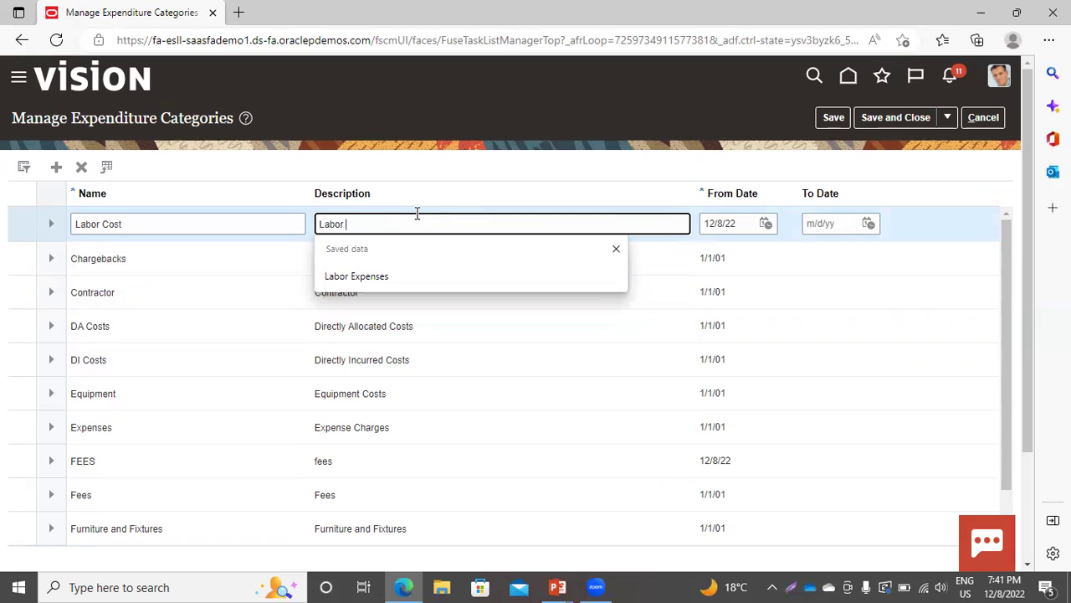
{"action": "type", "text": "Cost"}
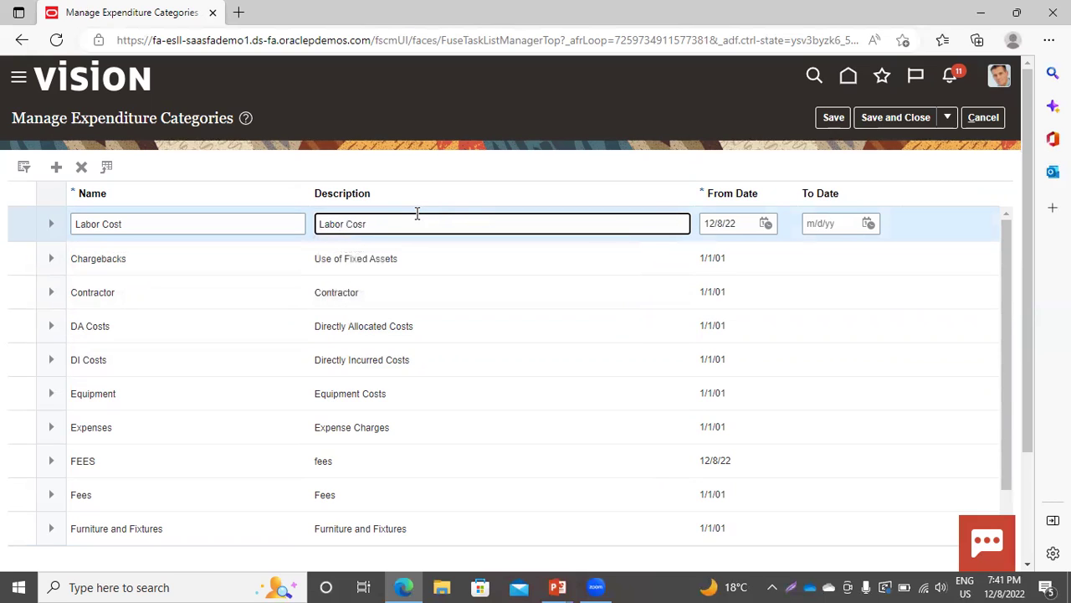
{"action": "key", "text": "BackSpace"}
{"action": "type", "text": "t"}
{"action": "scroll", "coordinate": [297, 311], "scroll_direction": "down", "scroll_amount": 2}
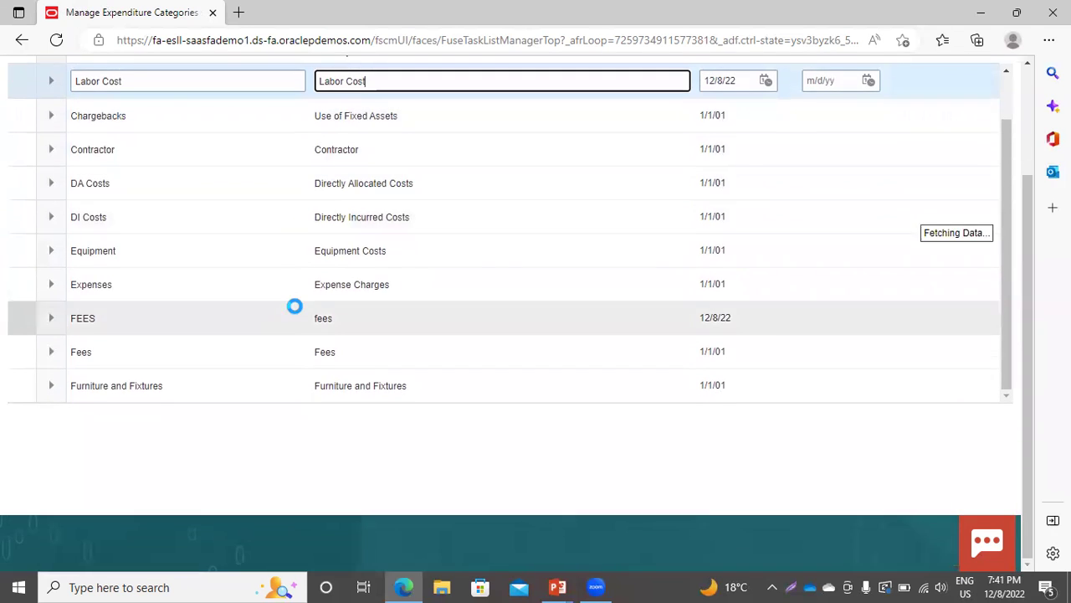
{"action": "scroll", "coordinate": [294, 307], "scroll_direction": "up", "scroll_amount": 2}
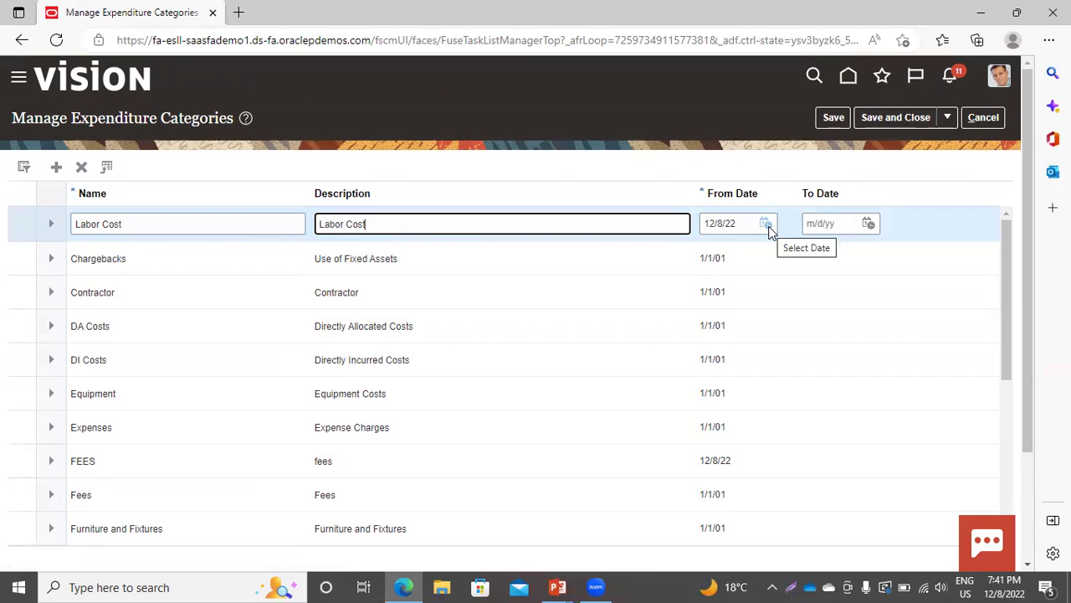
{"action": "left_click", "coordinate": [905, 114]}
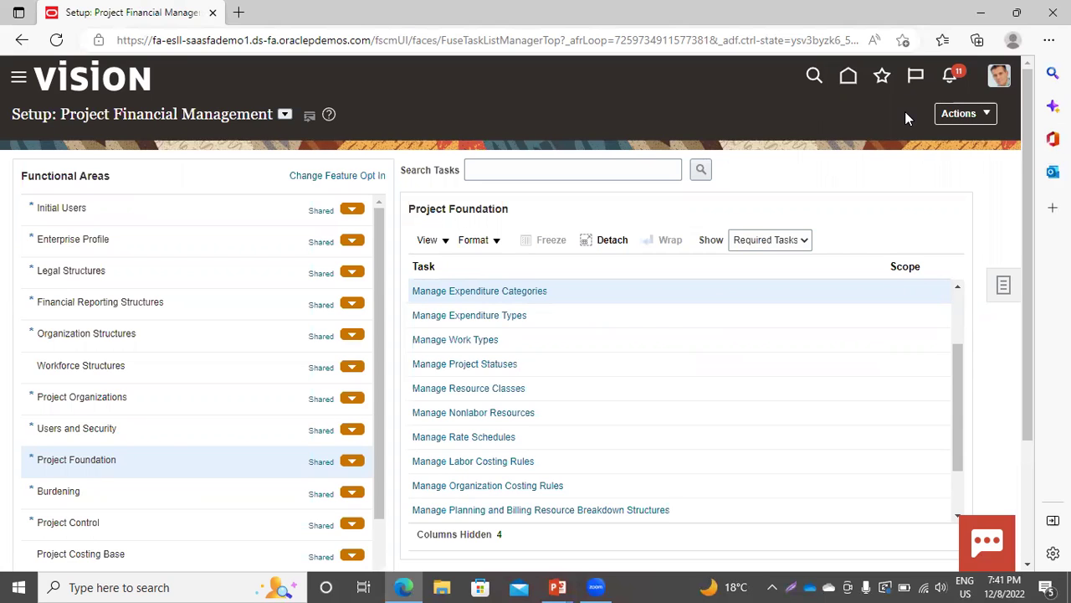
- Open the Manage Expenditure Types task and select the Administrative expenditure type
{"action": "left_click", "coordinate": [437, 315]}
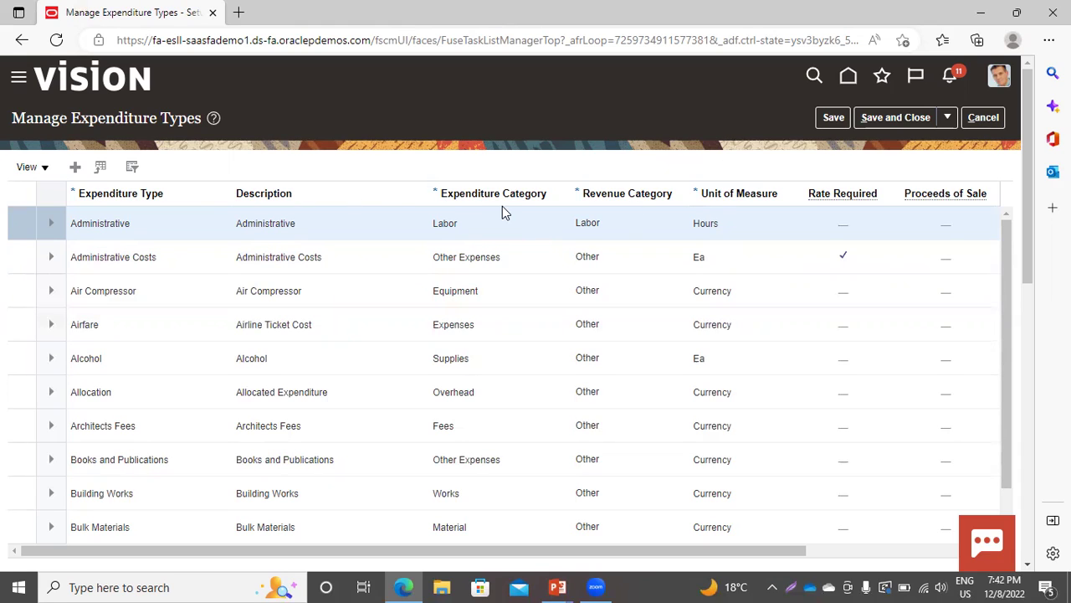
{"action": "left_click", "coordinate": [112, 335]}
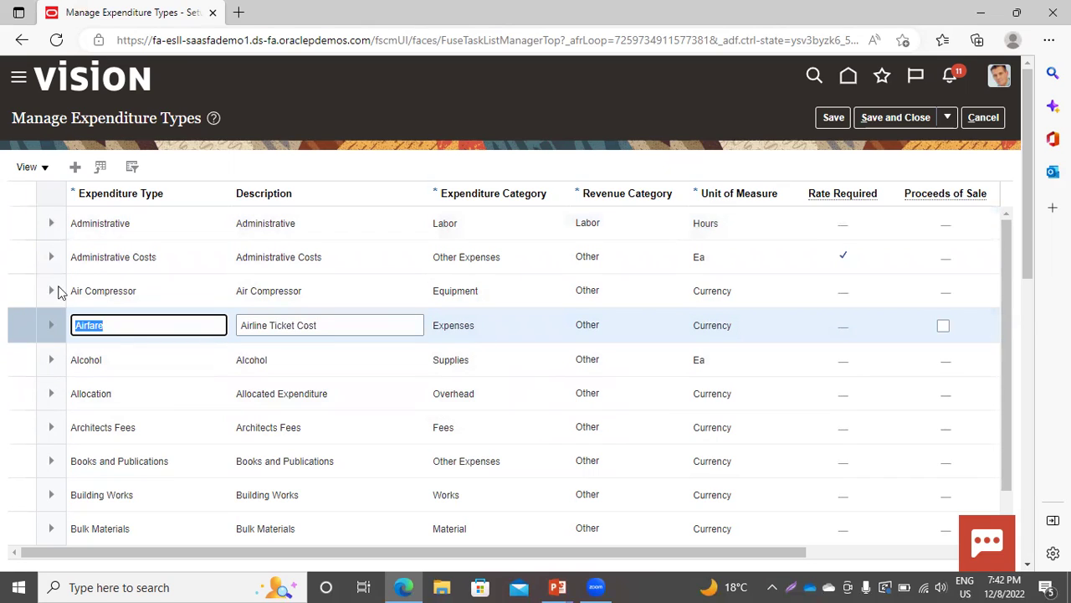
{"action": "left_click", "coordinate": [55, 223]}
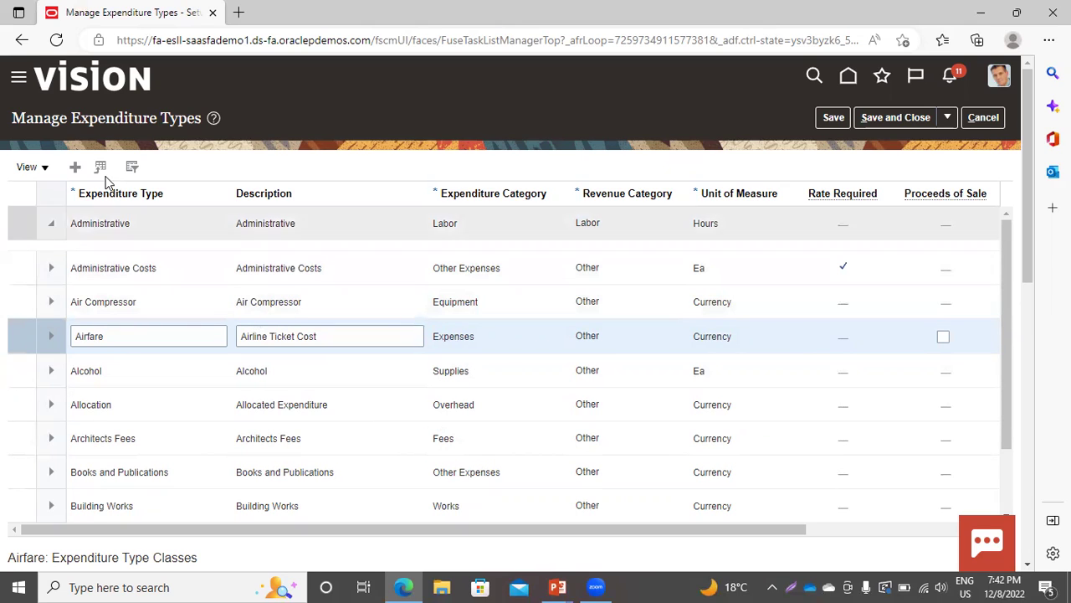
{"action": "left_click", "coordinate": [80, 220]}
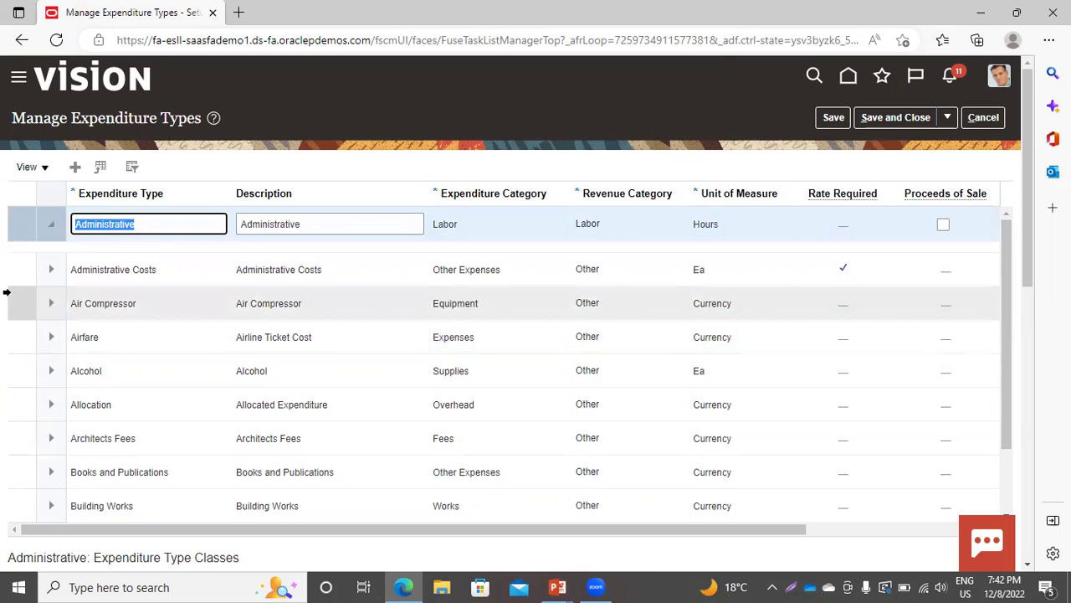
- Examine the Administrative expenditure type's classes and assigned sets, and look through the list of existing expenditure types
{"action": "scroll", "coordinate": [53, 342], "scroll_direction": "down", "scroll_amount": 5}
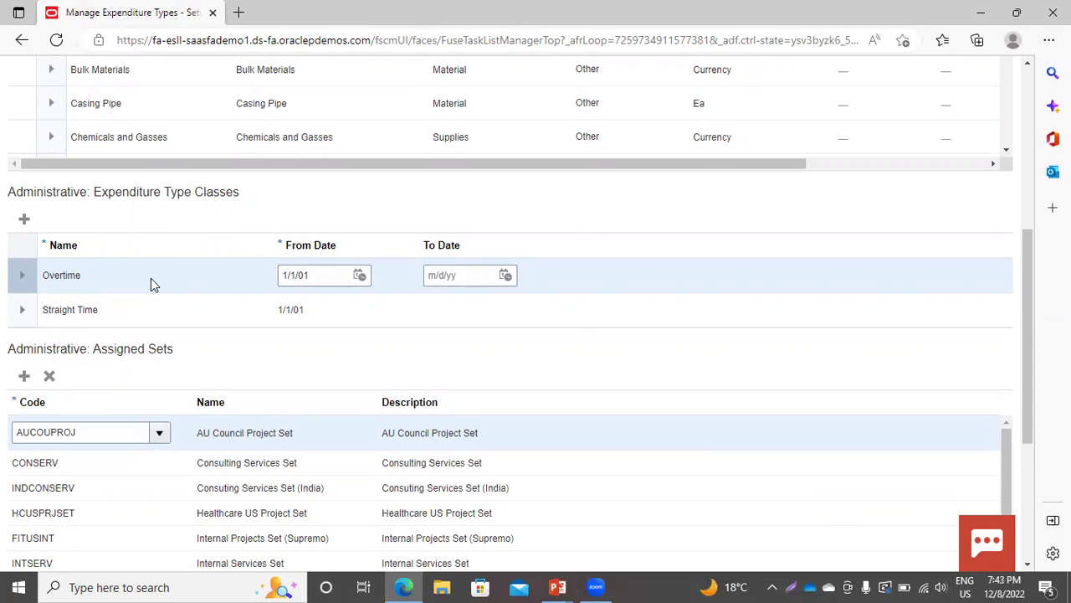
{"action": "scroll", "coordinate": [150, 278], "scroll_direction": "down", "scroll_amount": 2}
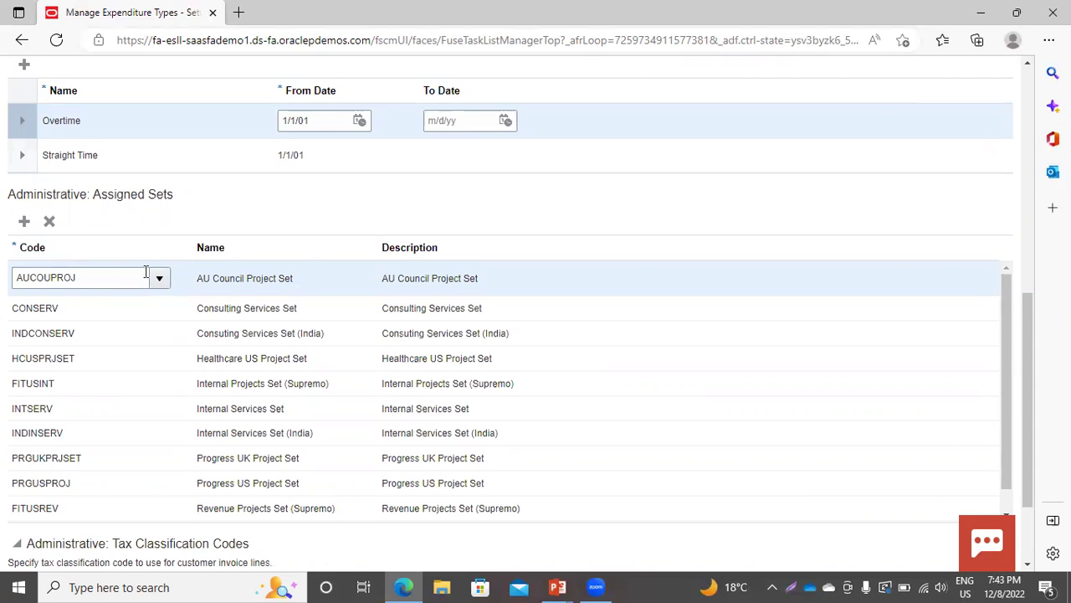
{"action": "scroll", "coordinate": [160, 335], "scroll_direction": "down", "scroll_amount": 2}
{"action": "scroll", "coordinate": [163, 337], "scroll_direction": "up", "scroll_amount": 5}
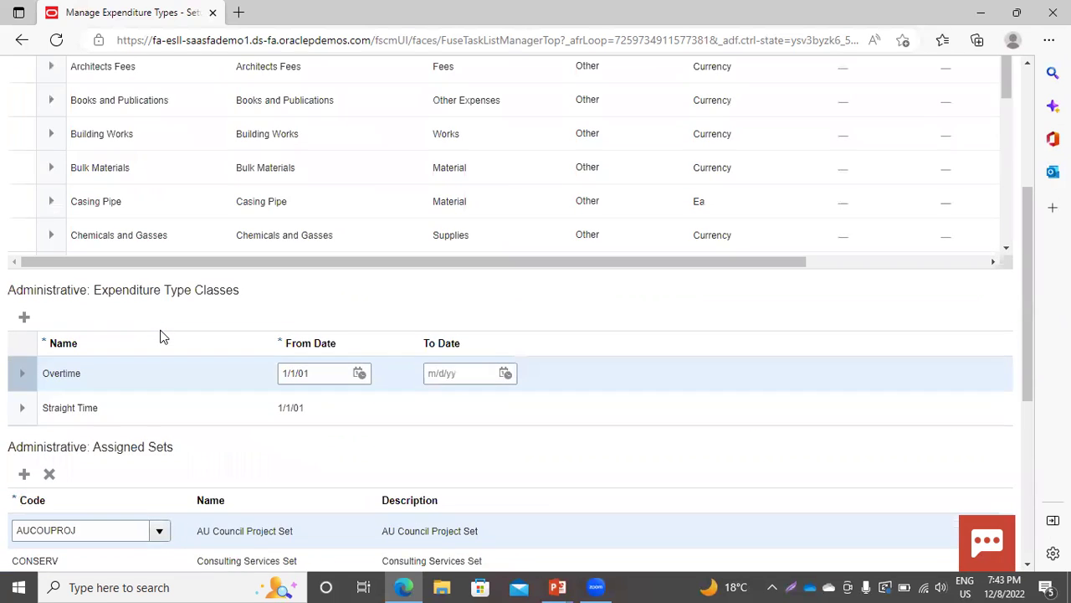
{"action": "scroll", "coordinate": [162, 335], "scroll_direction": "up", "scroll_amount": 3}
{"action": "scroll", "coordinate": [109, 466], "scroll_direction": "down", "scroll_amount": 4}
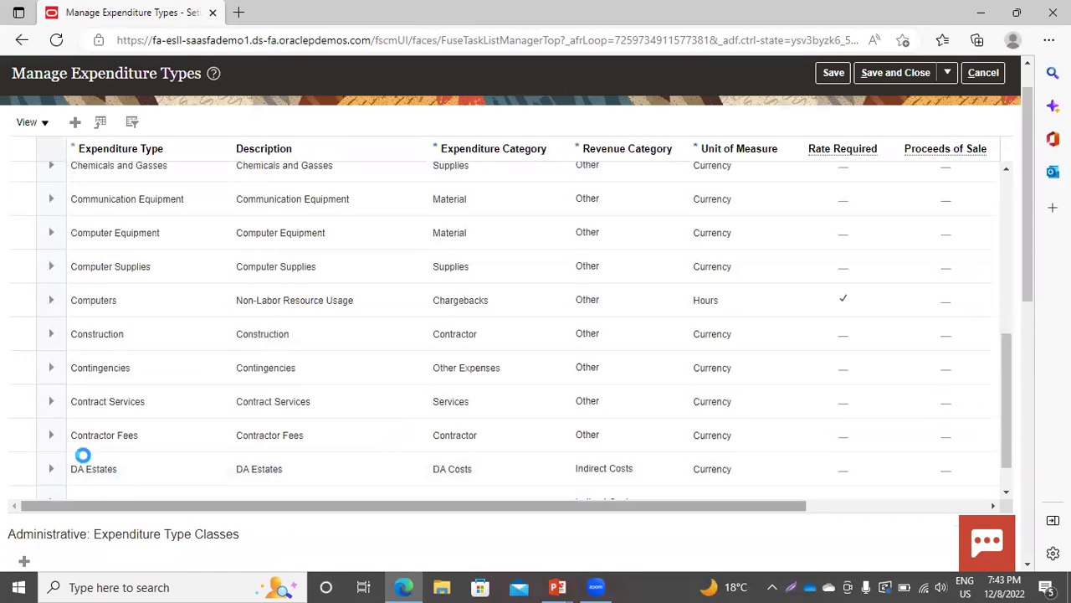
{"action": "scroll", "coordinate": [375, 485], "scroll_direction": "down", "scroll_amount": 3}
{"action": "scroll", "coordinate": [373, 511], "scroll_direction": "down", "scroll_amount": 3}
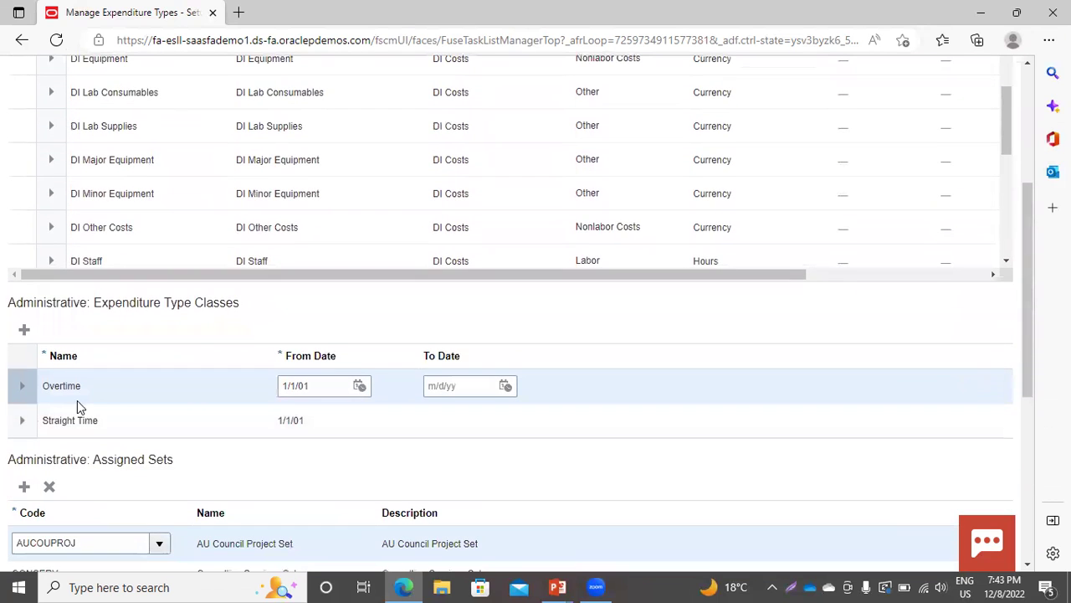
{"action": "scroll", "coordinate": [66, 392], "scroll_direction": "up", "scroll_amount": 4}
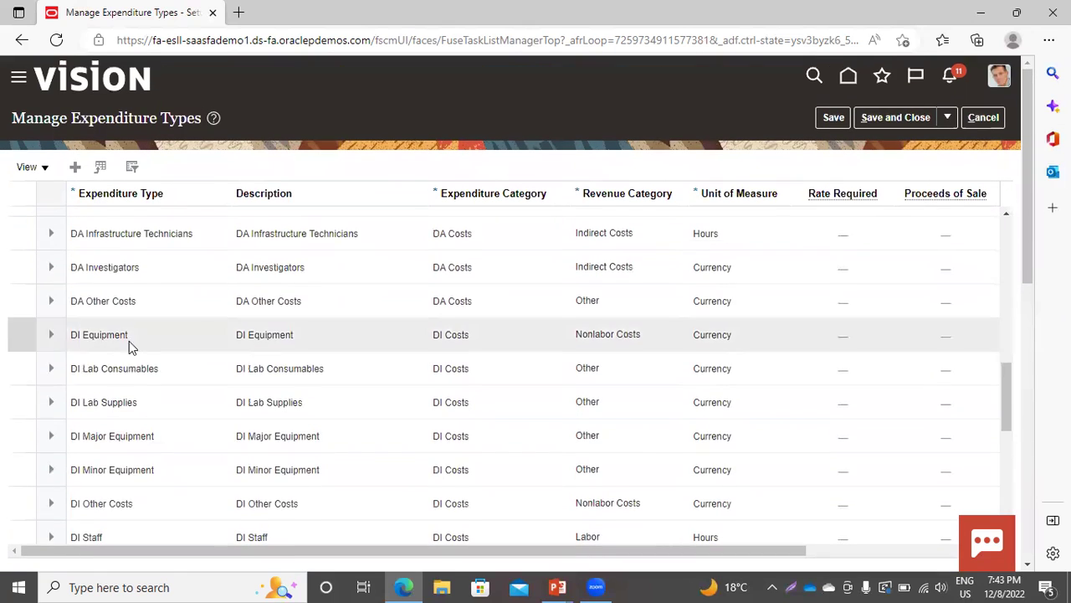
{"action": "scroll", "coordinate": [129, 341], "scroll_direction": "up", "scroll_amount": 10}
{"action": "left_click", "coordinate": [29, 205]}
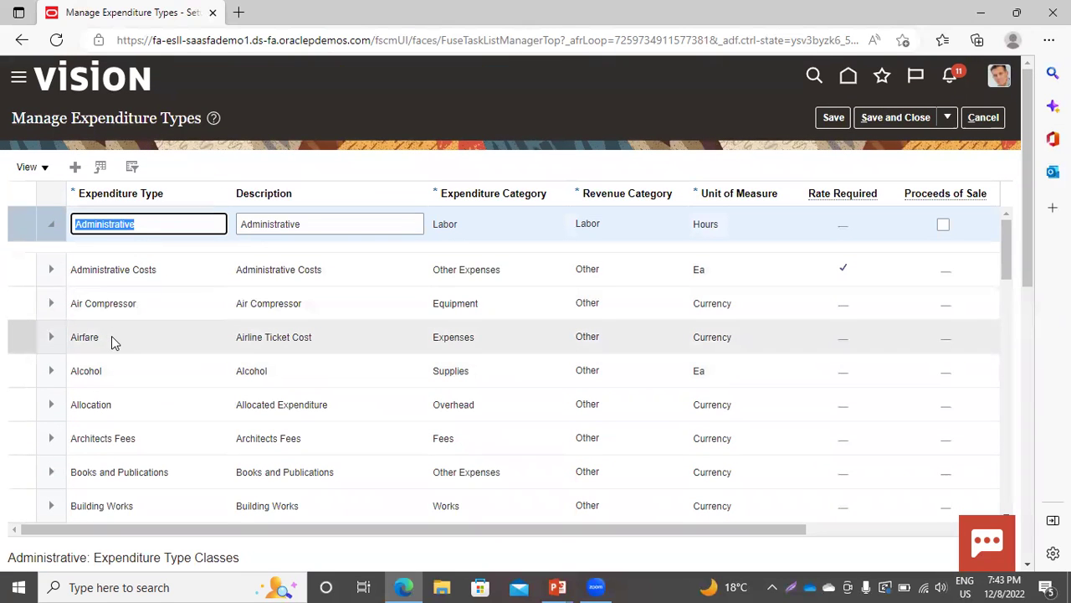
- Select the Airfare expenditure type and review its expenditure type classes
{"action": "left_click", "coordinate": [112, 335]}
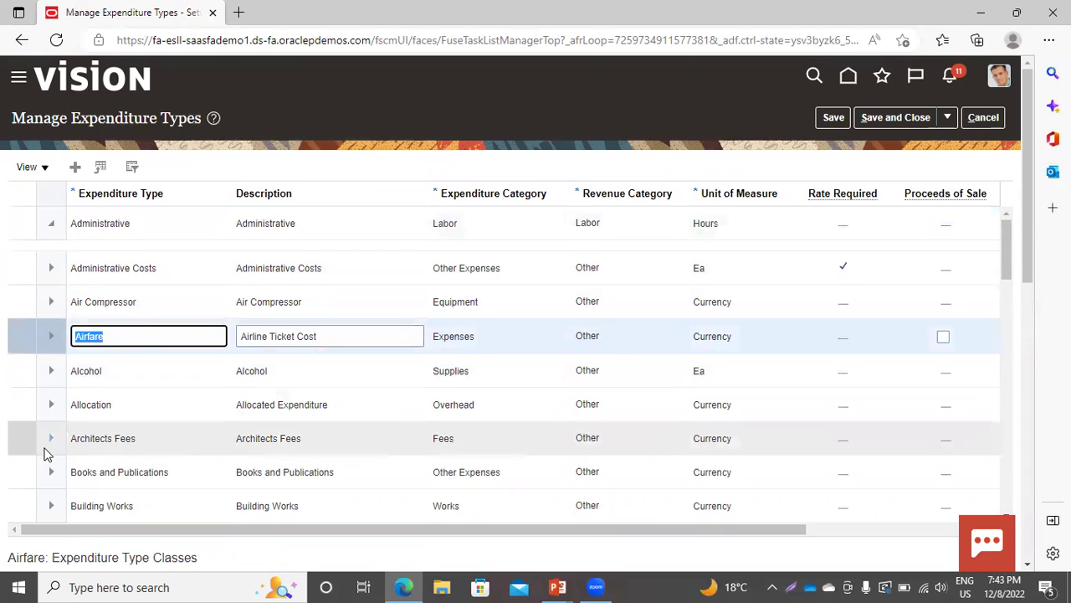
{"action": "scroll", "coordinate": [4, 498], "scroll_direction": "down", "scroll_amount": 3}
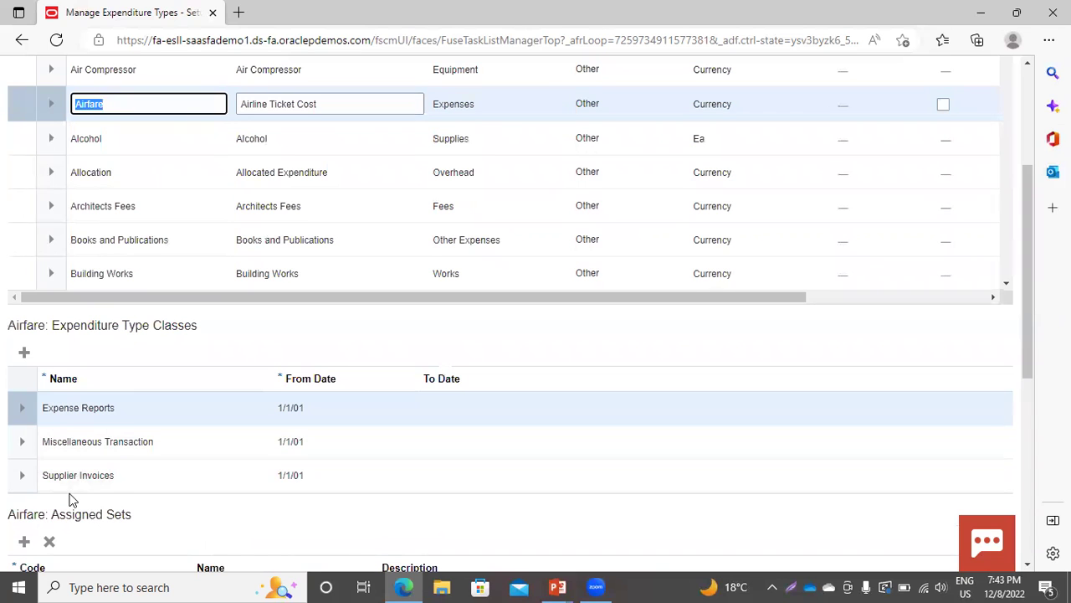
{"action": "scroll", "coordinate": [176, 394], "scroll_direction": "up", "scroll_amount": 3}
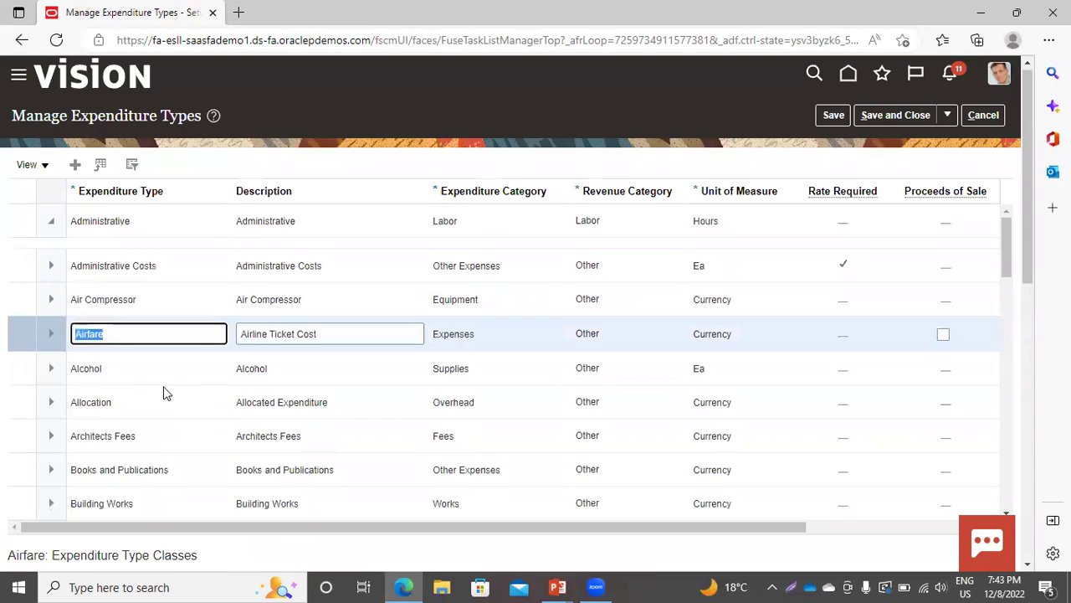
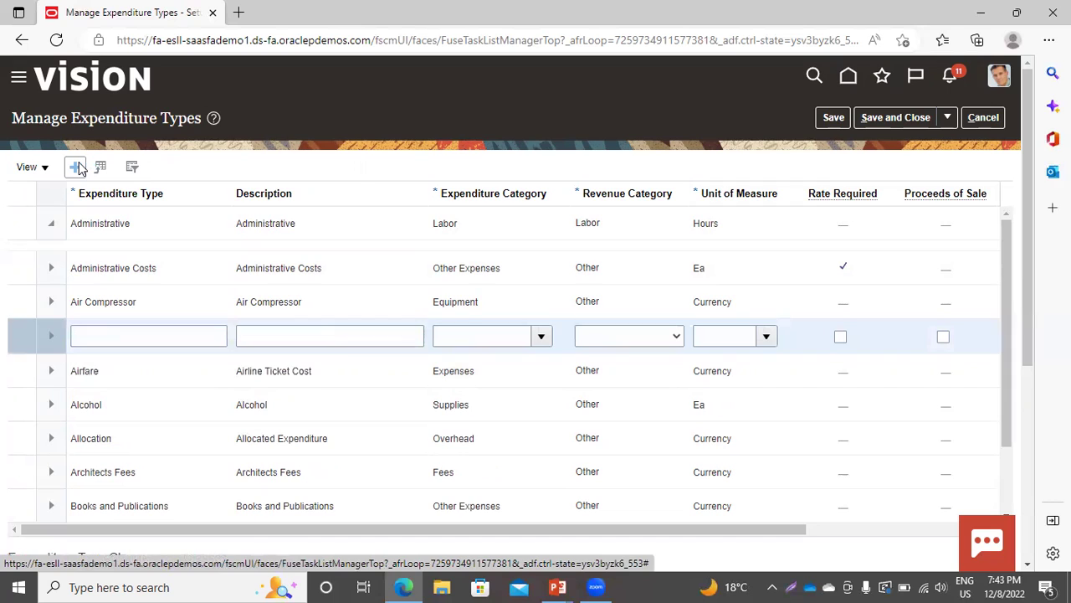
- Add a new expenditure type named JK Labor with the description JK labor
{"action": "left_click", "coordinate": [110, 333]}
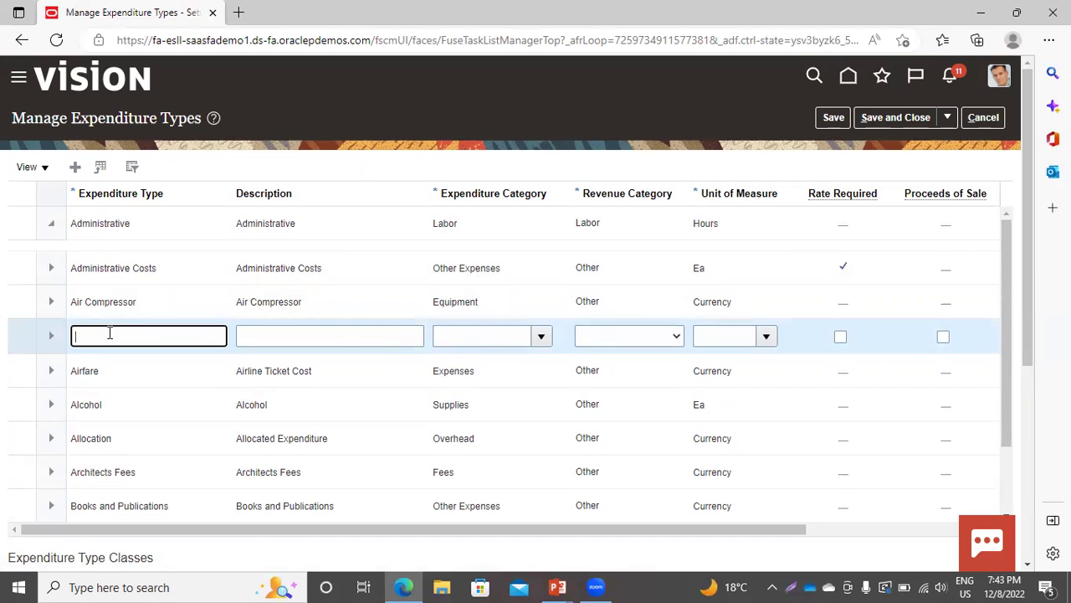
{"action": "type", "text": "JK Labor"}
{"action": "left_click", "coordinate": [249, 327]}
{"action": "type", "text": "JK labo"}
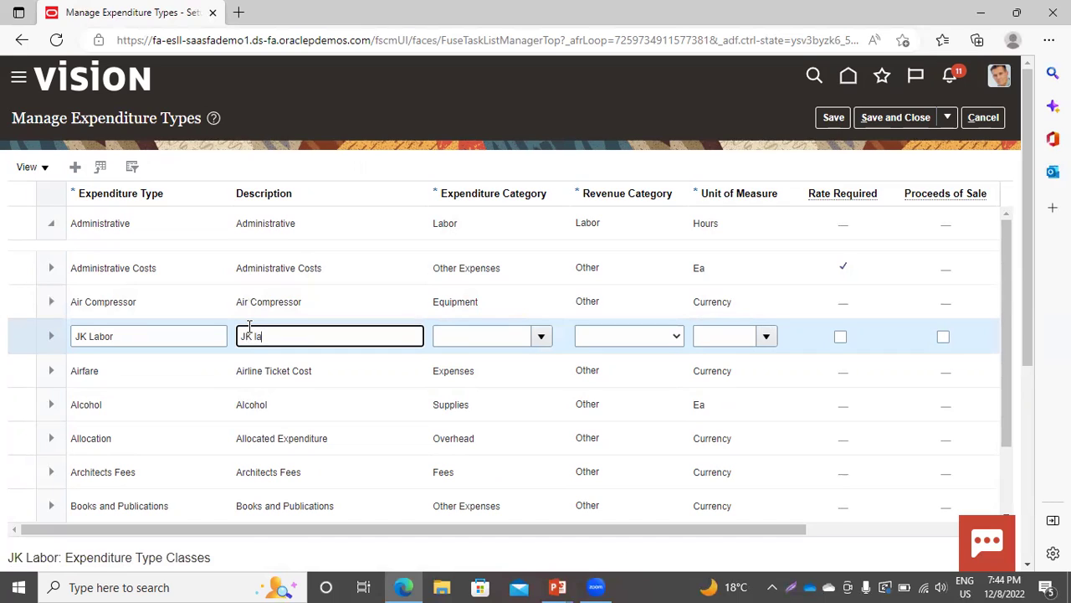
{"action": "type", "text": "r"}
- Search the expenditure categories for Labor and assign Labor Cost to the JK Labor expenditure type
{"action": "left_click", "coordinate": [541, 337]}
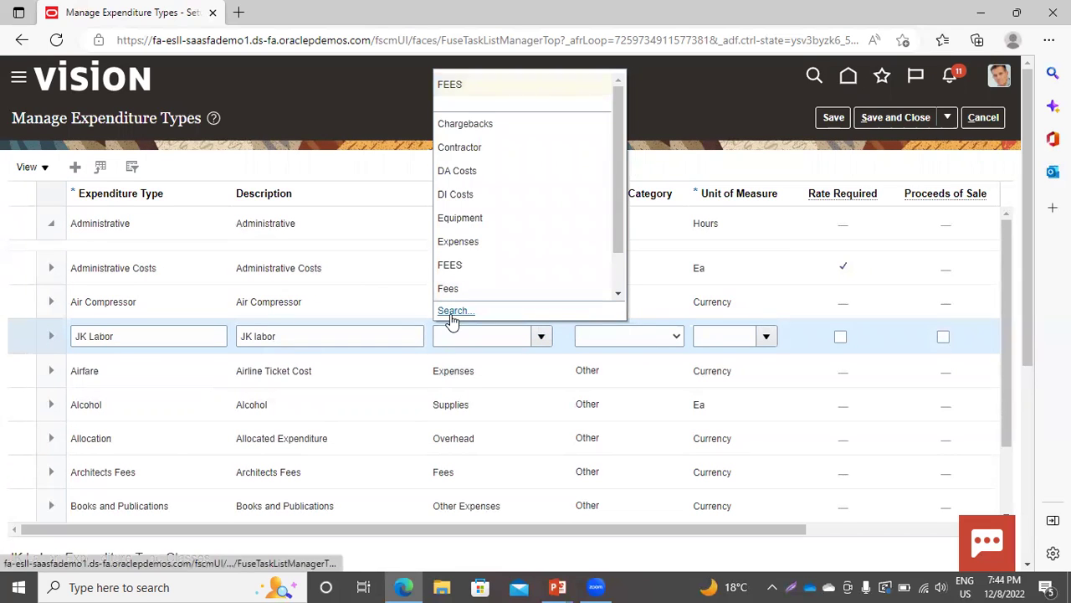
{"action": "left_click", "coordinate": [451, 313]}
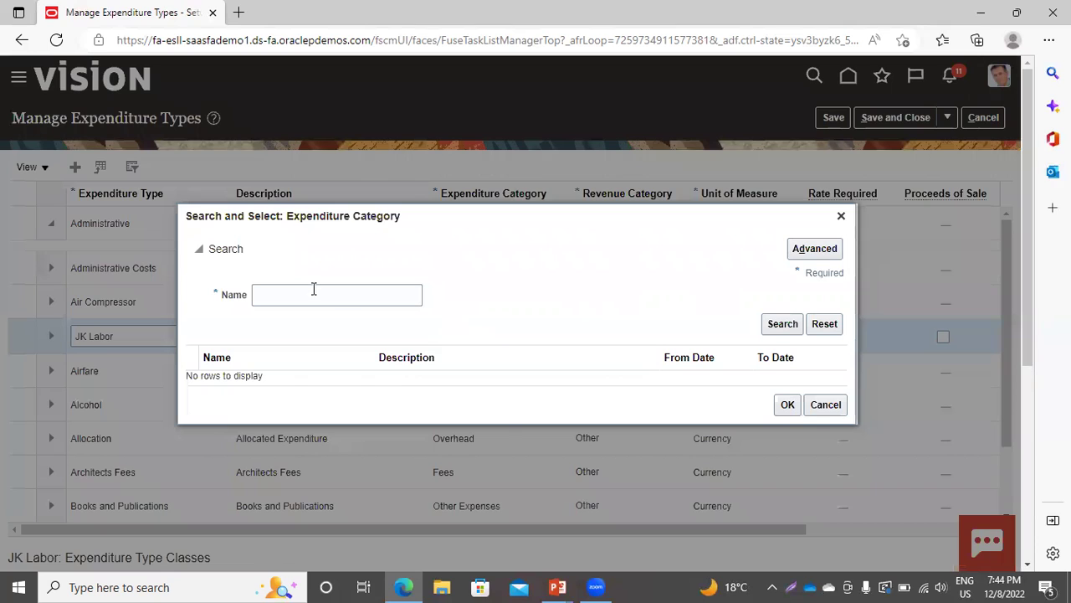
{"action": "left_click", "coordinate": [313, 290]}
{"action": "type", "text": "Labor"}
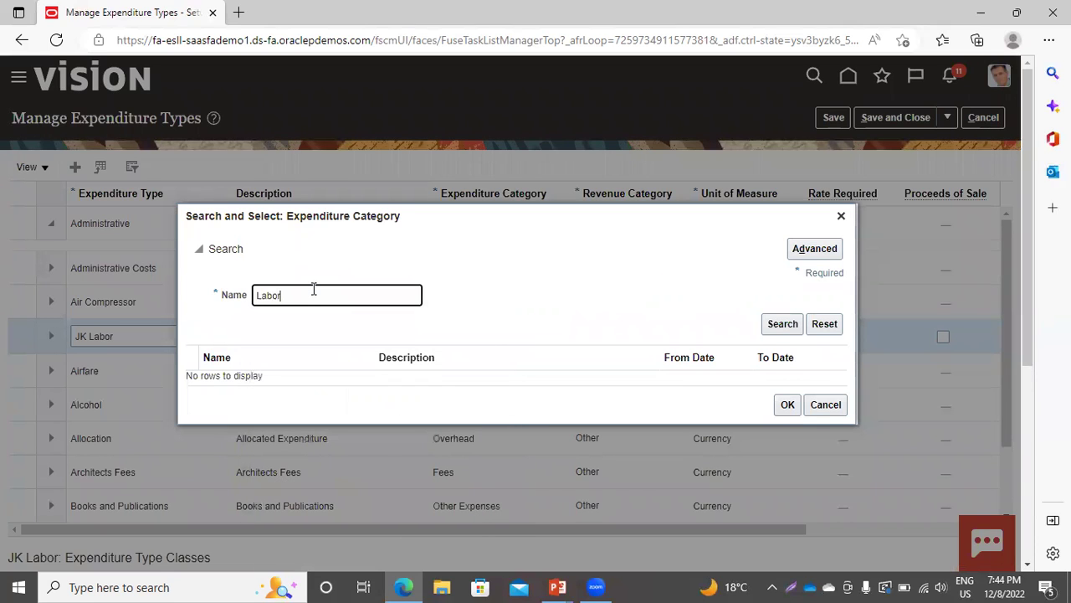
{"action": "key", "text": "Return"}
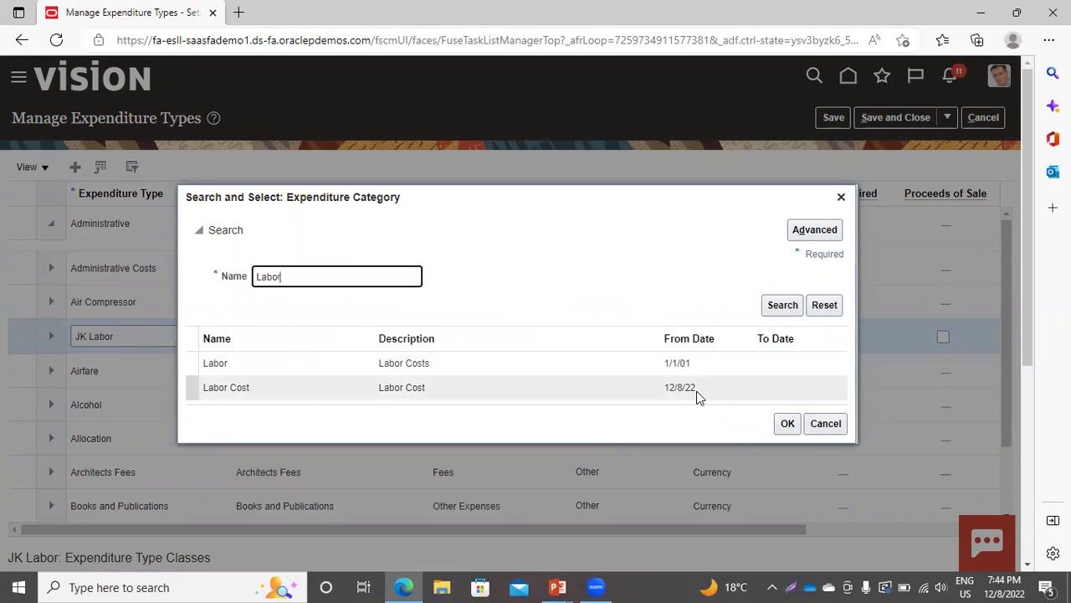
{"action": "left_click", "coordinate": [235, 386]}
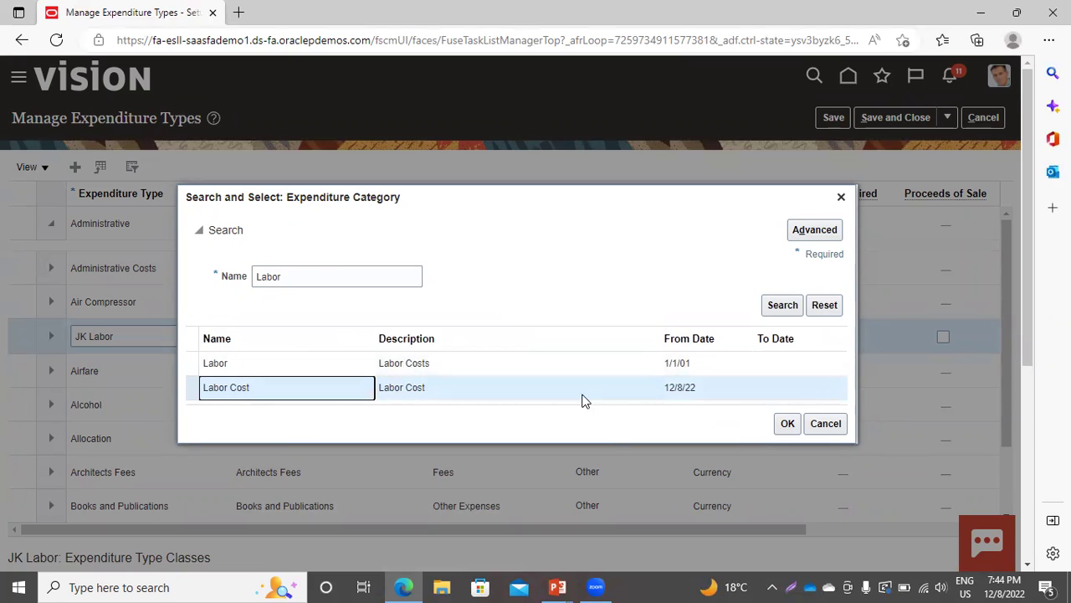
{"action": "left_click", "coordinate": [785, 424]}
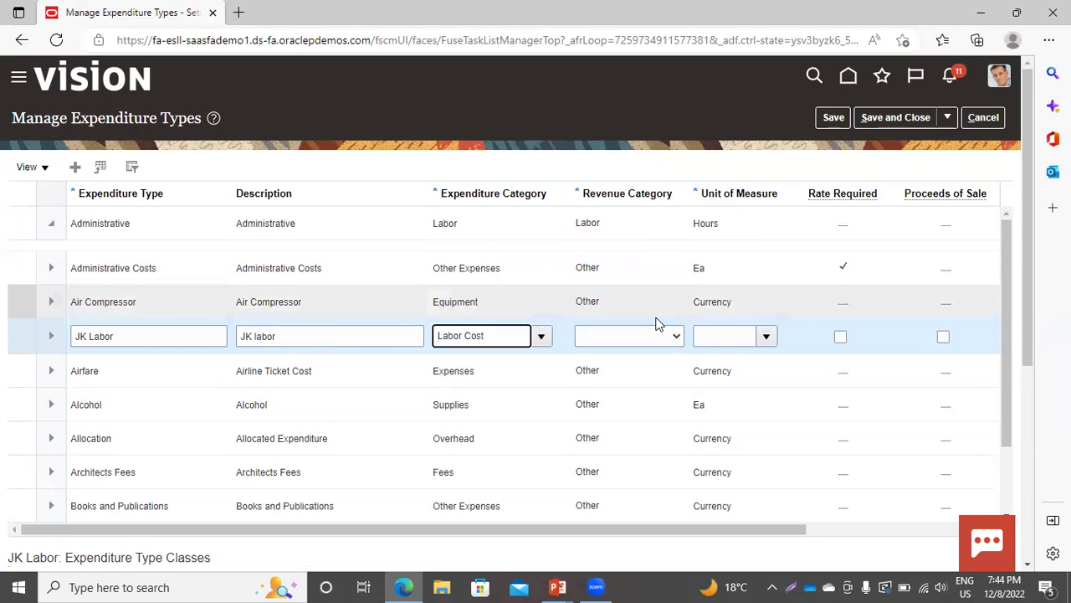
- Set JK Labor's revenue category to JT LABOR and its unit of measure to Hours
{"action": "left_click", "coordinate": [675, 343]}
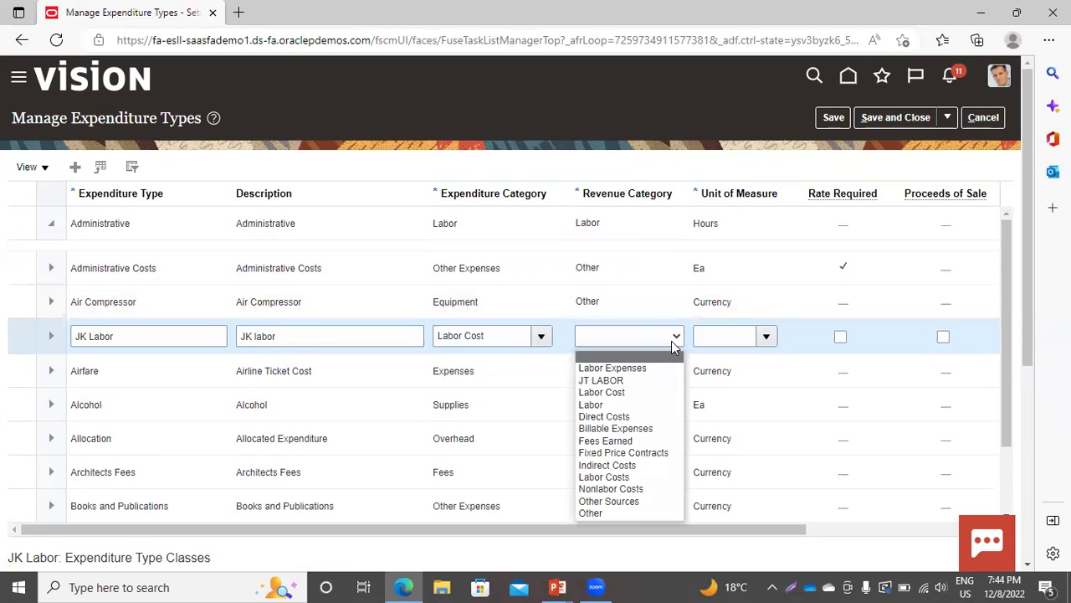
{"action": "left_click", "coordinate": [611, 381]}
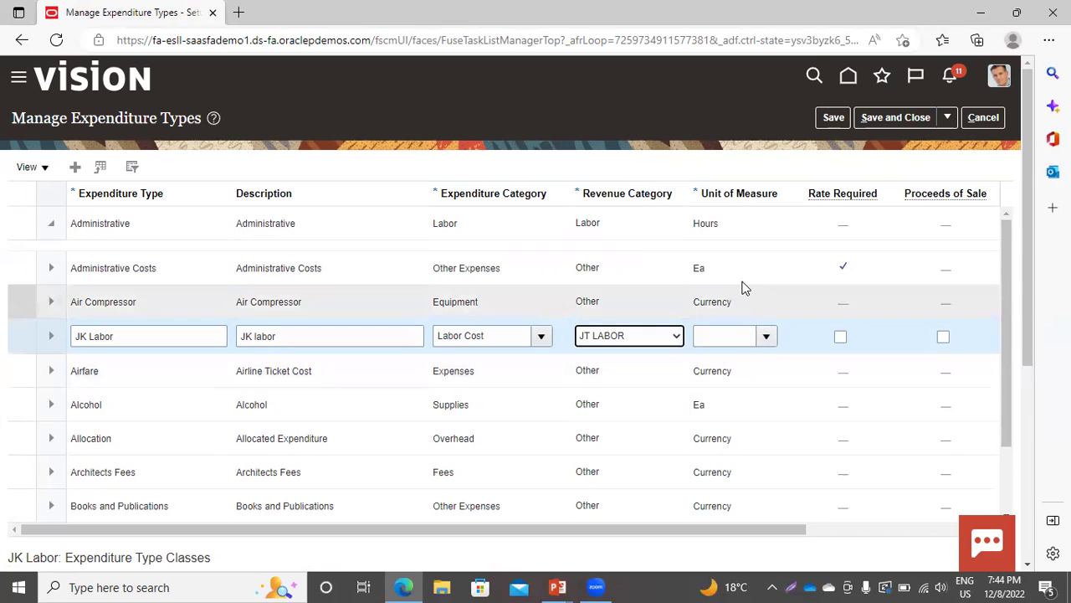
{"action": "left_click", "coordinate": [767, 336]}
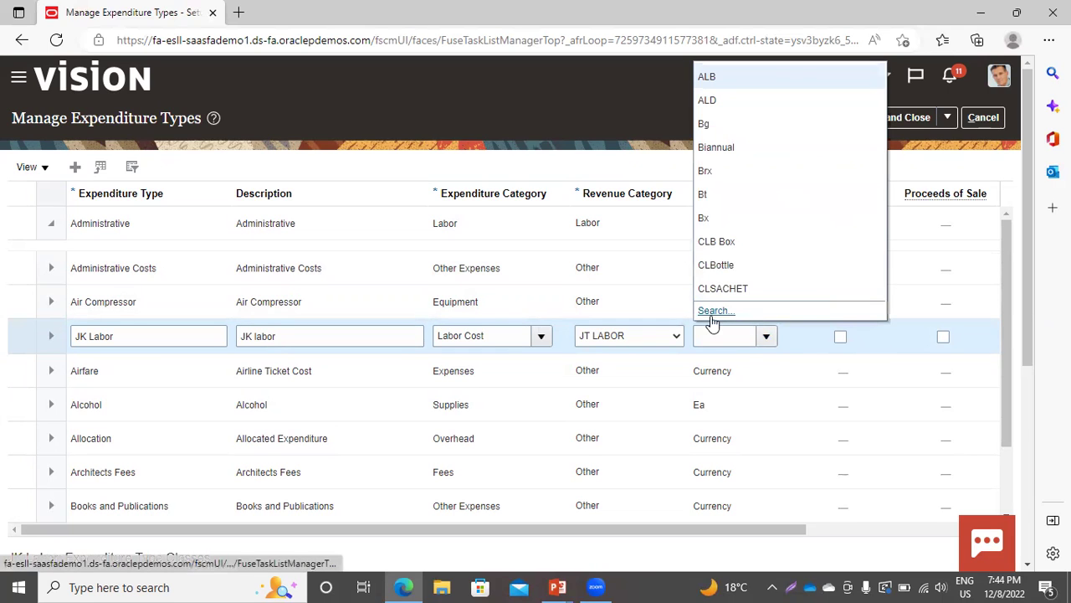
{"action": "left_click", "coordinate": [710, 316]}
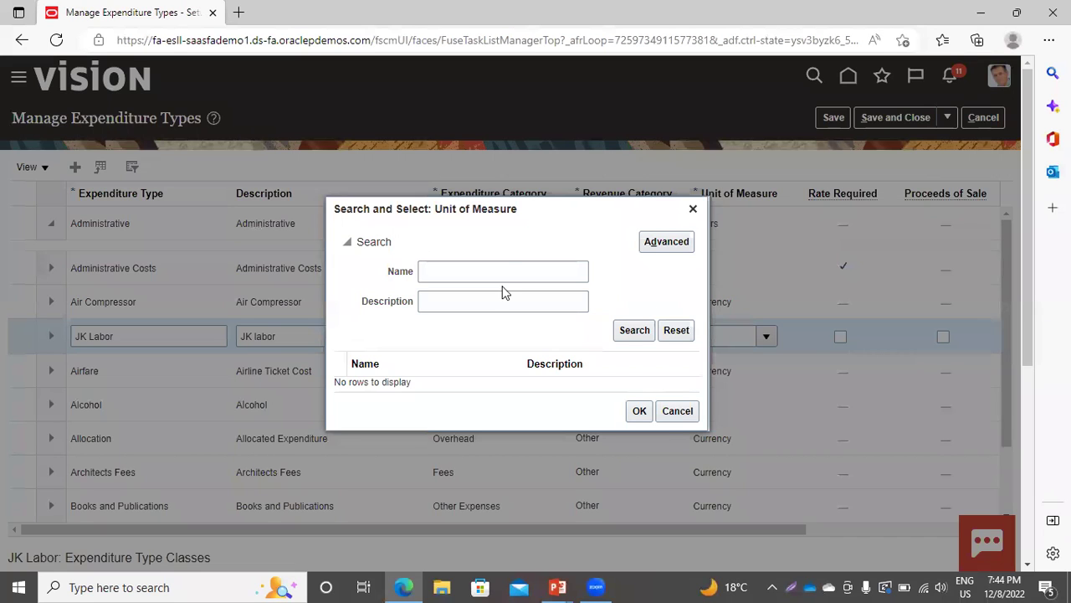
{"action": "left_click", "coordinate": [502, 270]}
{"action": "type", "text": "hours"}
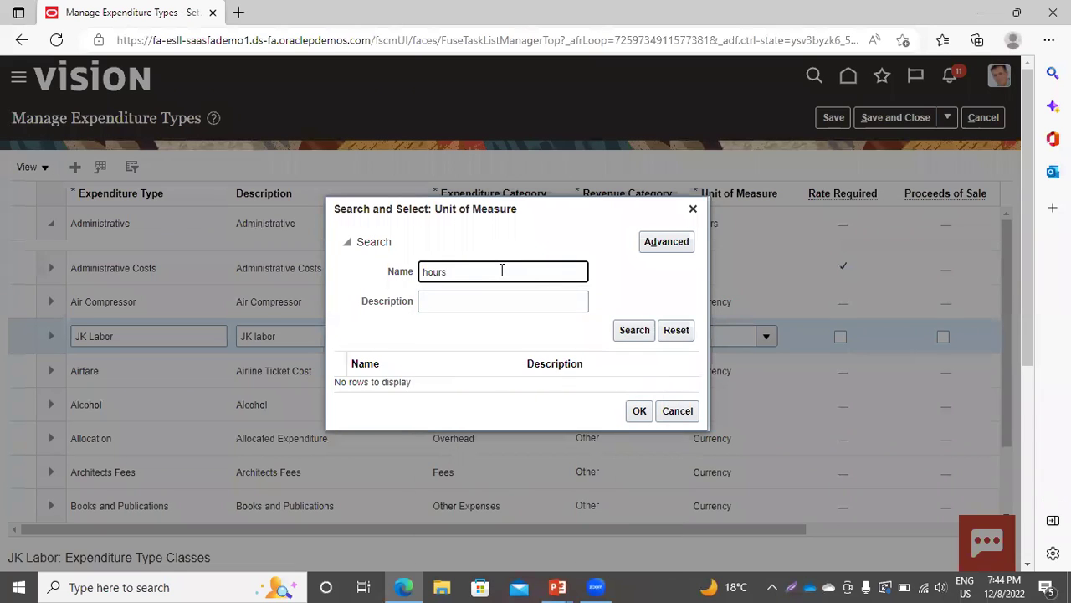
{"action": "key", "text": "Return"}
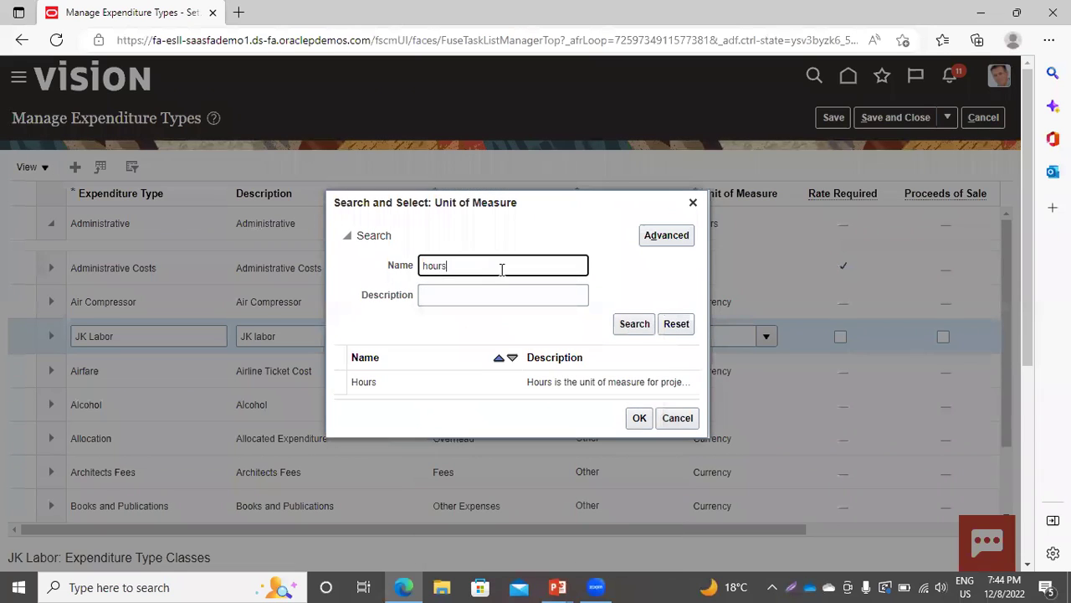
{"action": "left_click", "coordinate": [387, 384]}
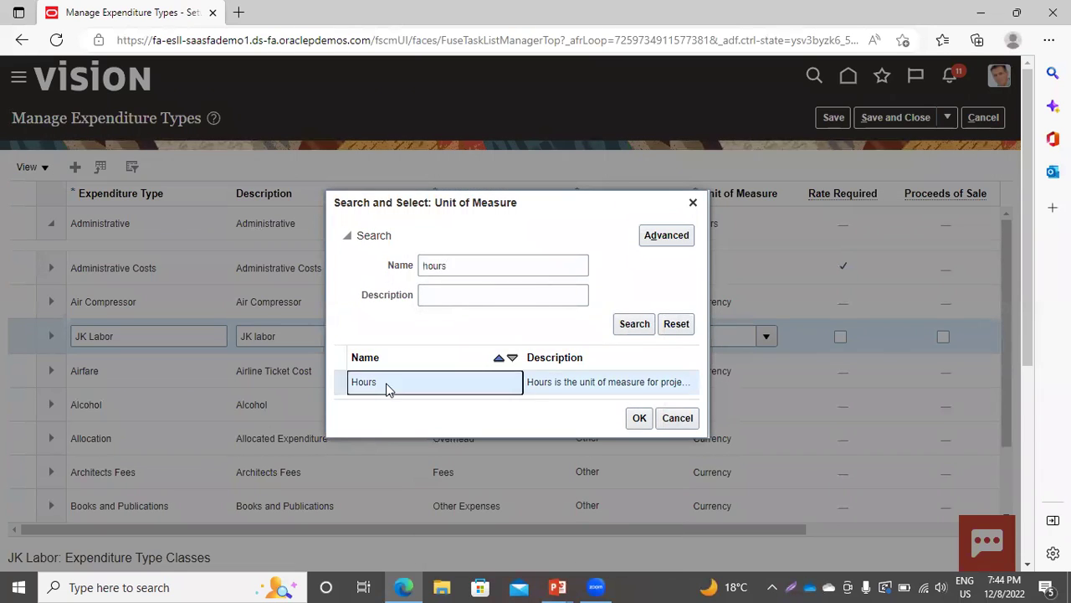
{"action": "left_click", "coordinate": [640, 420]}
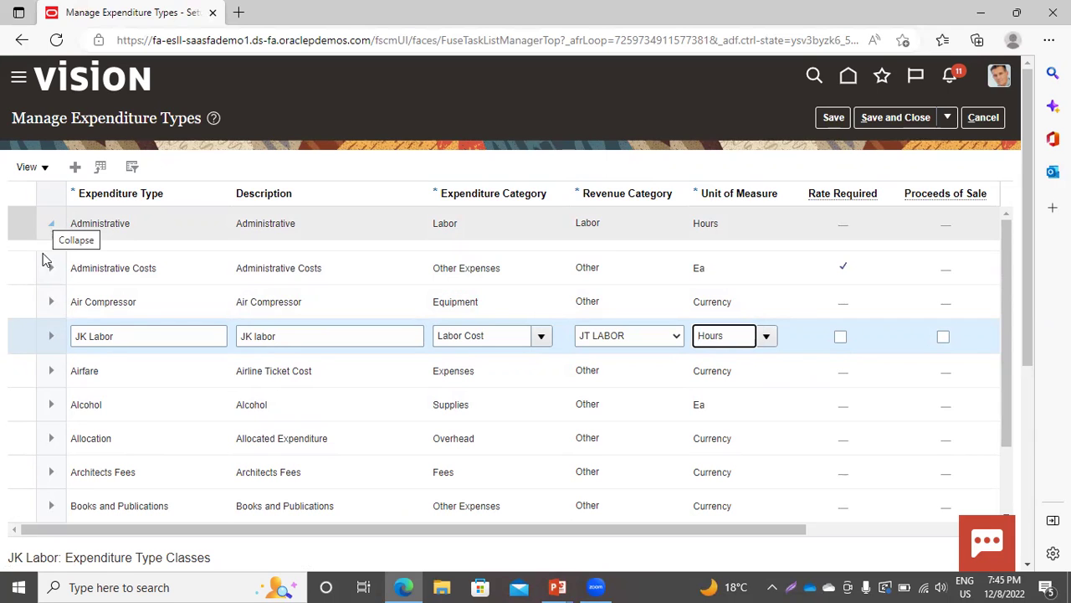
- Add an expenditure type class to JK Labor and set its name to Straight Time
{"action": "scroll", "coordinate": [43, 392], "scroll_direction": "down", "scroll_amount": 3}
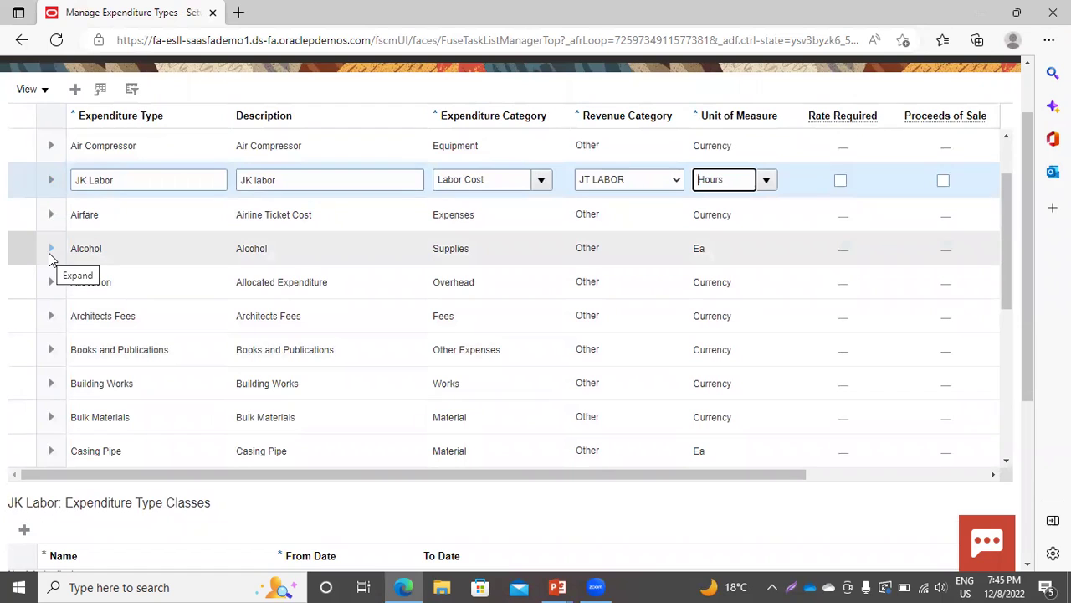
{"action": "scroll", "coordinate": [110, 342], "scroll_direction": "down", "scroll_amount": 3}
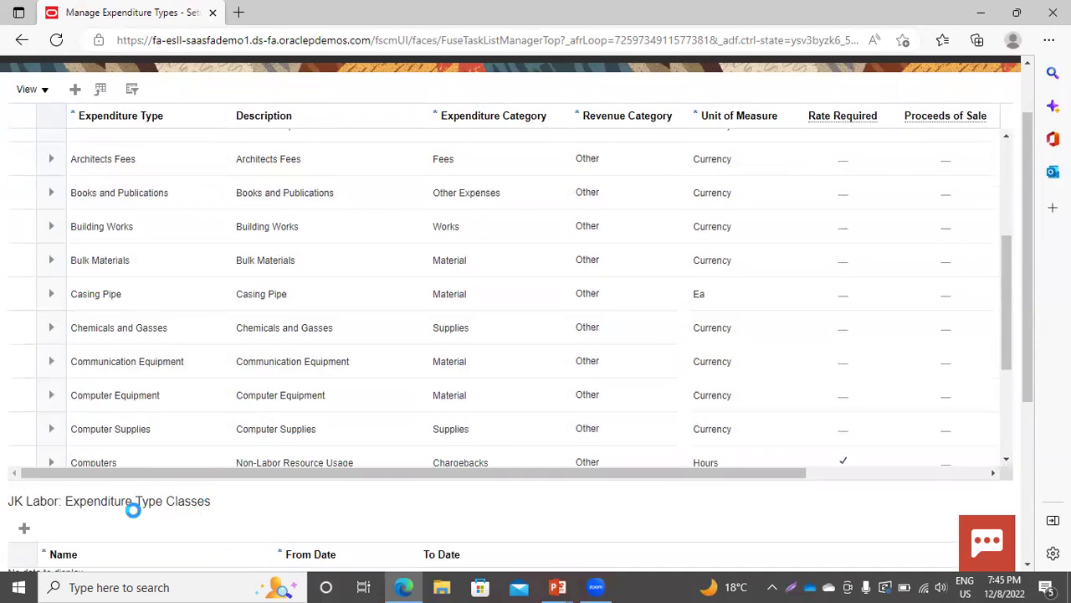
{"action": "scroll", "coordinate": [133, 511], "scroll_direction": "down", "scroll_amount": 1}
{"action": "left_click", "coordinate": [25, 453]}
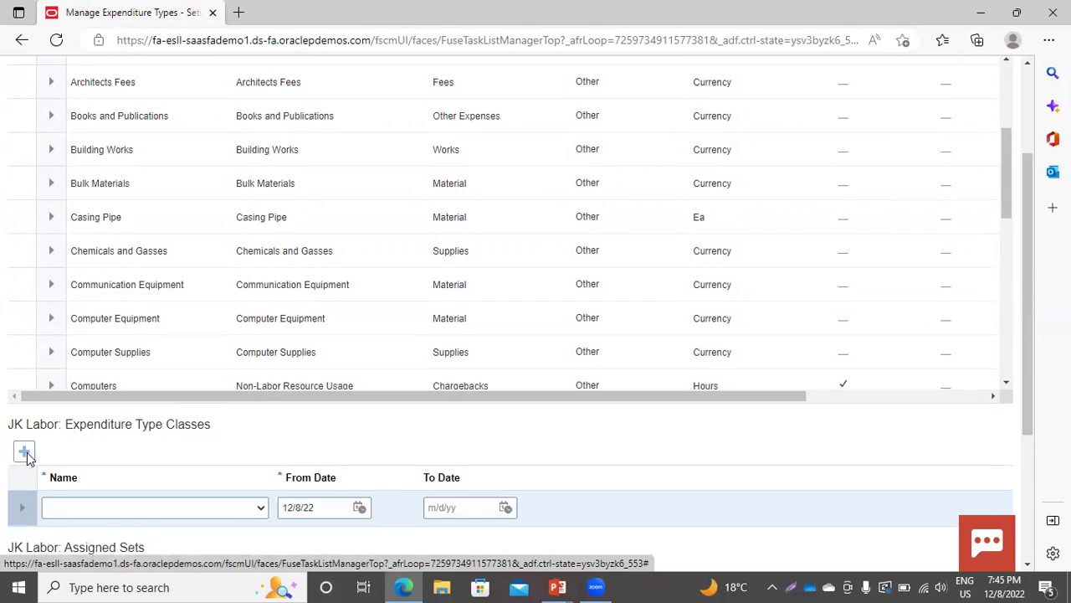
{"action": "left_click", "coordinate": [244, 509]}
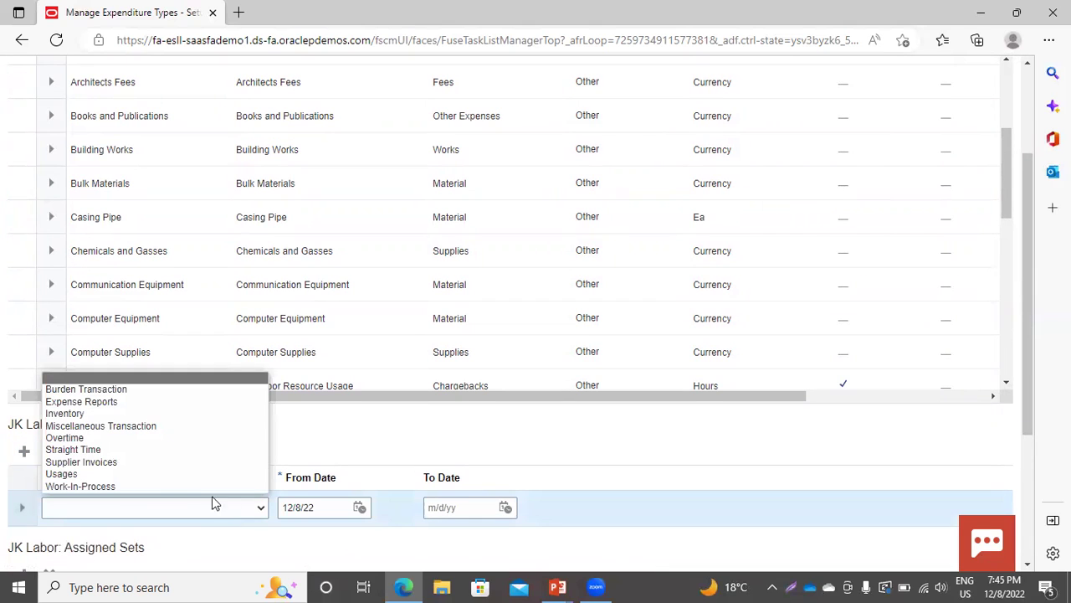
{"action": "left_click", "coordinate": [97, 450]}
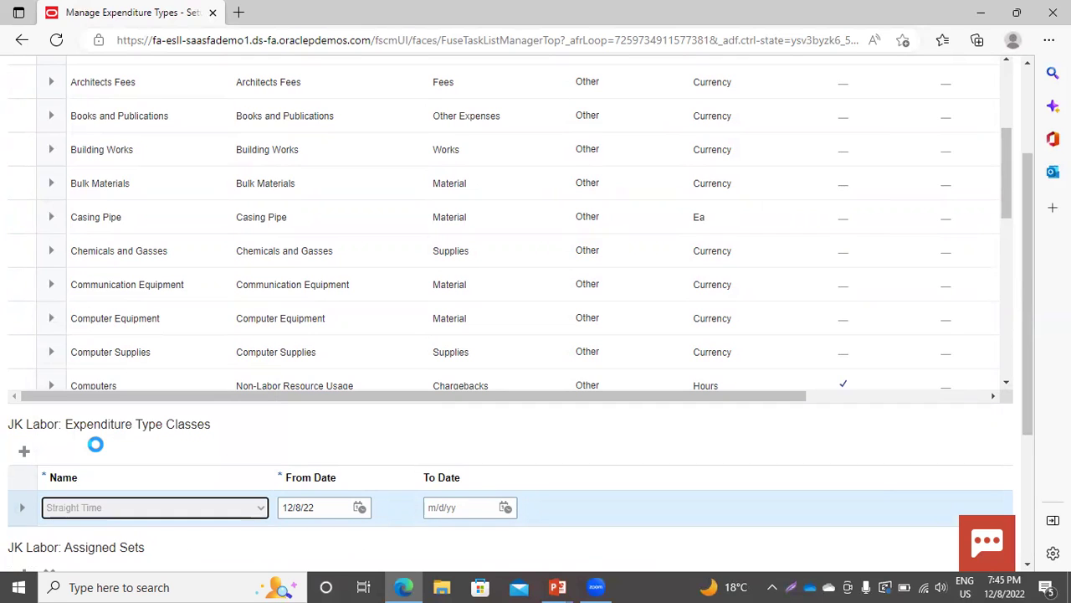
- Assign the COMMON set to JK Labor by searching set names for Common, and save and close the expenditure types
{"action": "scroll", "coordinate": [606, 476], "scroll_direction": "down", "scroll_amount": 3}
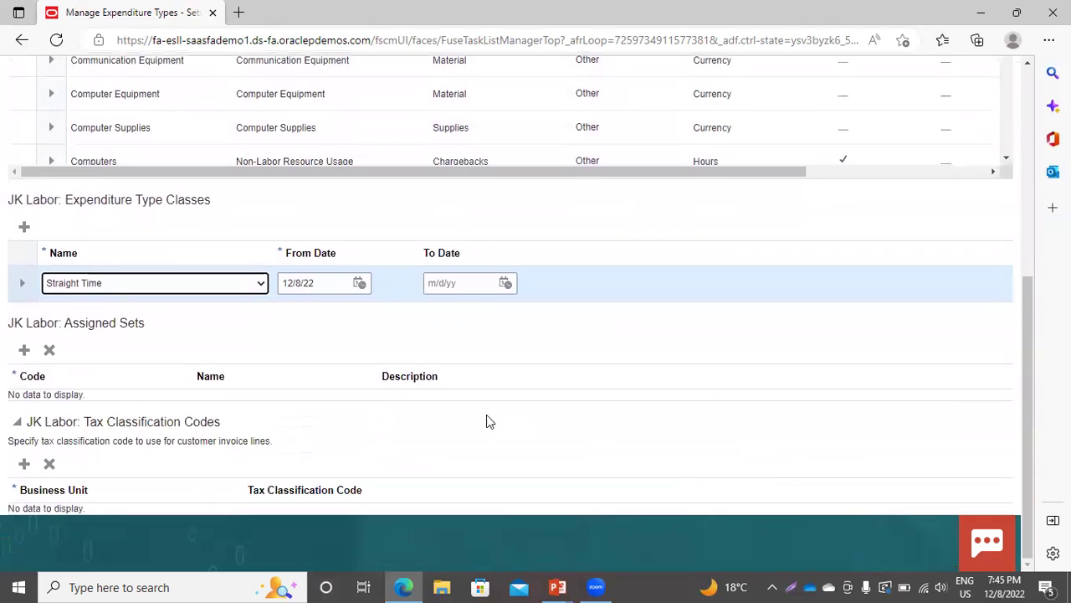
{"action": "left_click", "coordinate": [23, 351]}
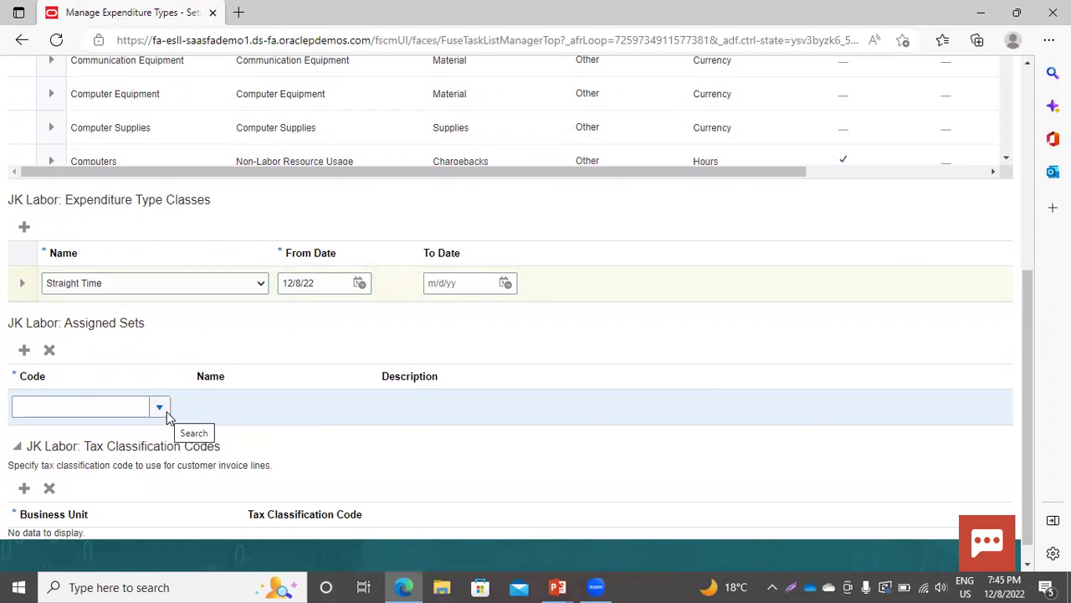
{"action": "left_click", "coordinate": [159, 408]}
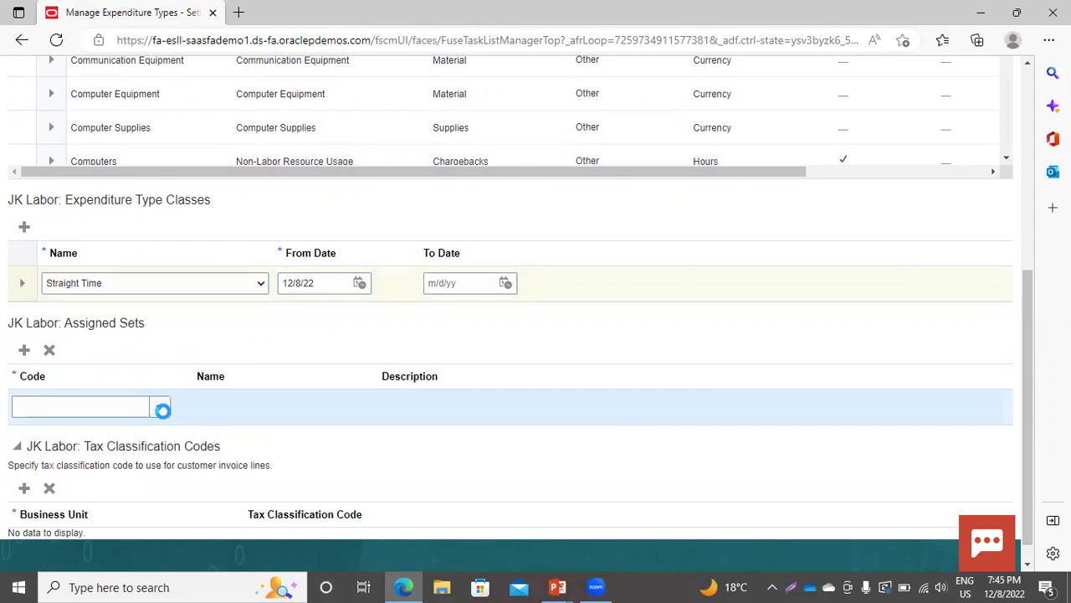
{"action": "left_click", "coordinate": [44, 374]}
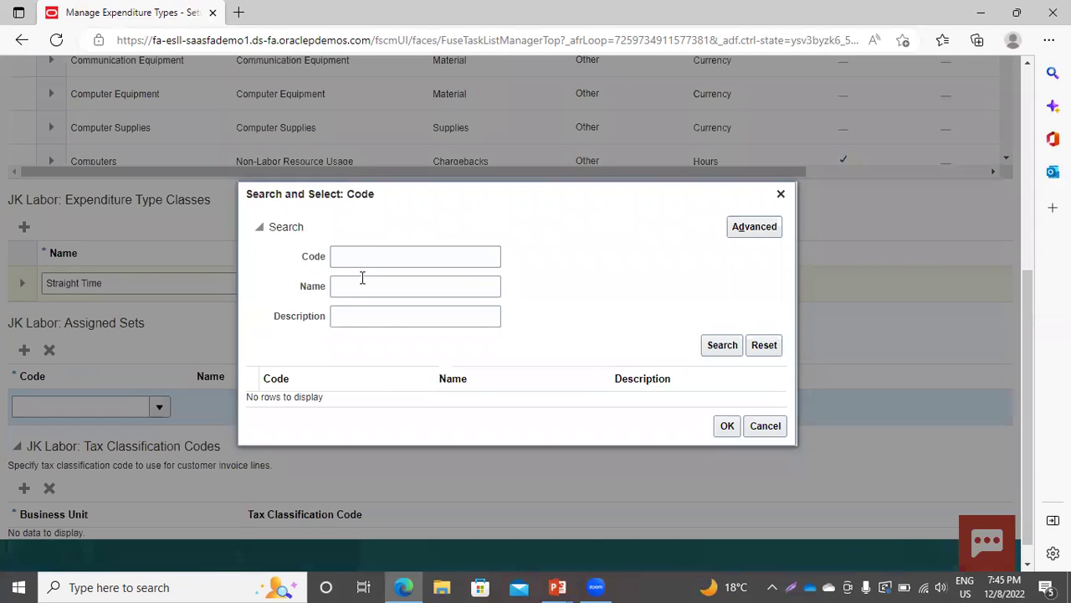
{"action": "left_click", "coordinate": [362, 278]}
{"action": "type", "text": "C"}
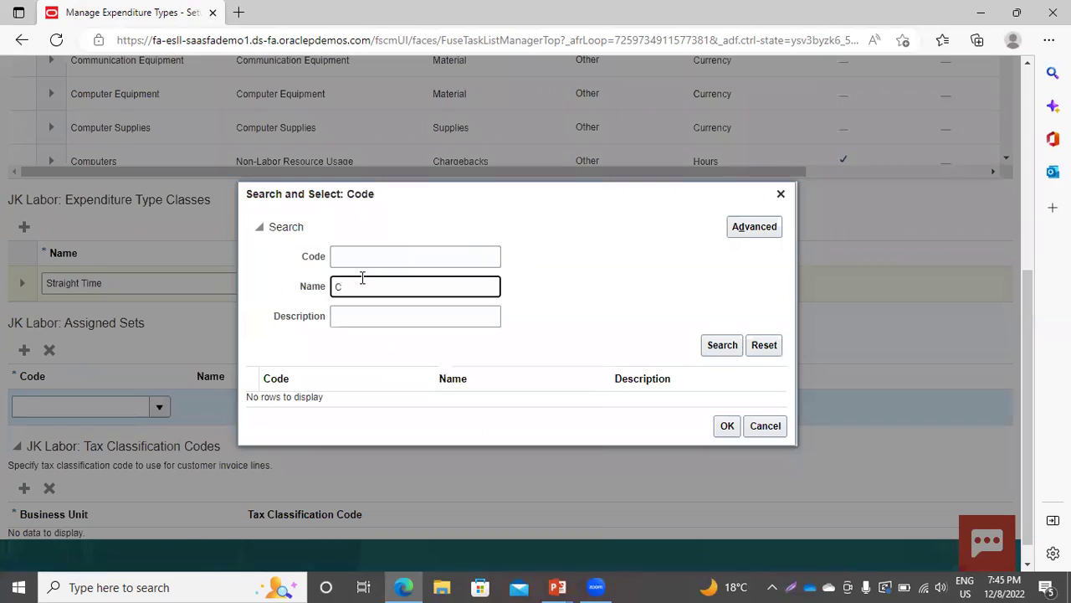
{"action": "type", "text": "ommon"}
{"action": "key", "text": "Return"}
{"action": "left_click", "coordinate": [253, 399]}
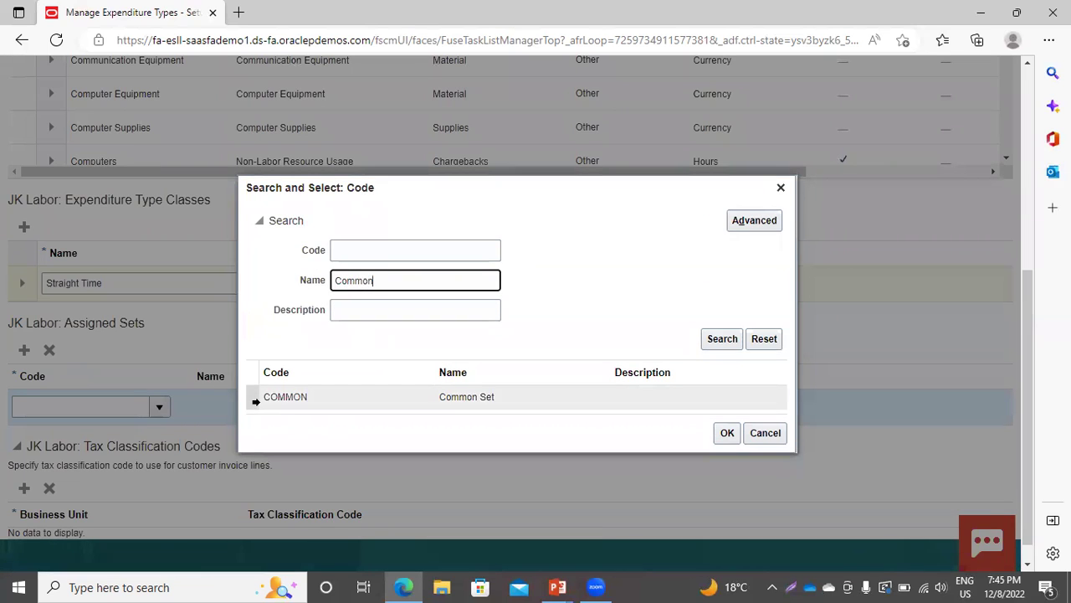
{"action": "left_click", "coordinate": [726, 433]}
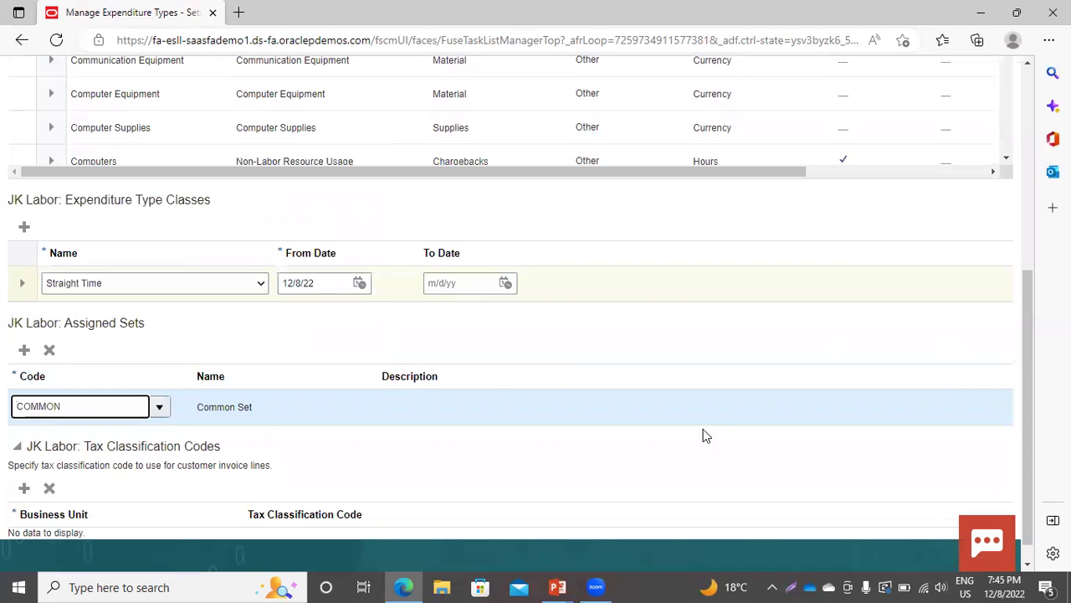
{"action": "scroll", "coordinate": [381, 365], "scroll_direction": "up", "scroll_amount": 10}
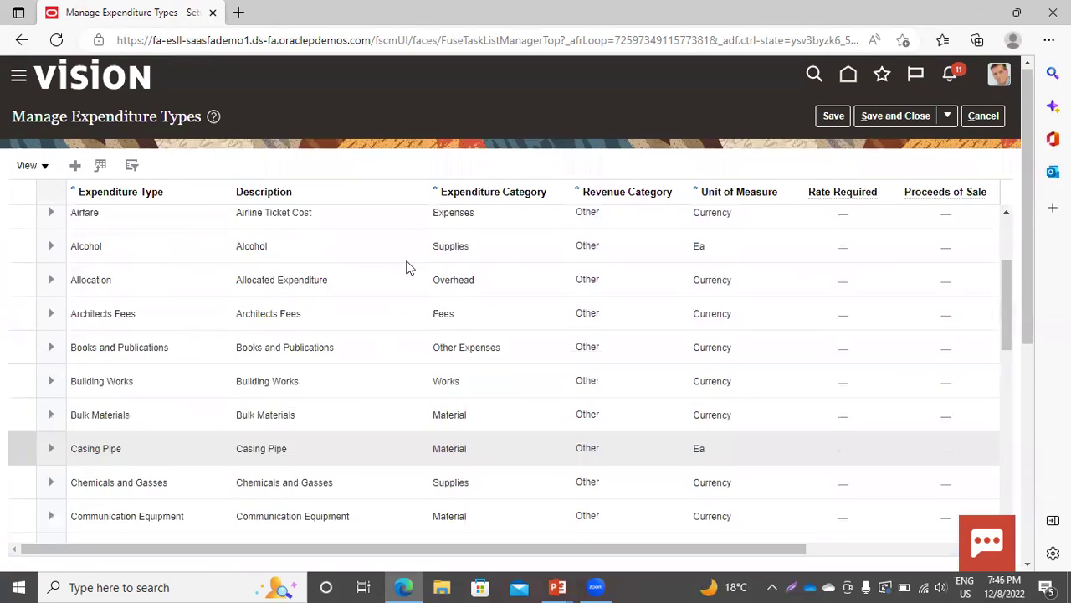
{"action": "left_click", "coordinate": [890, 121]}
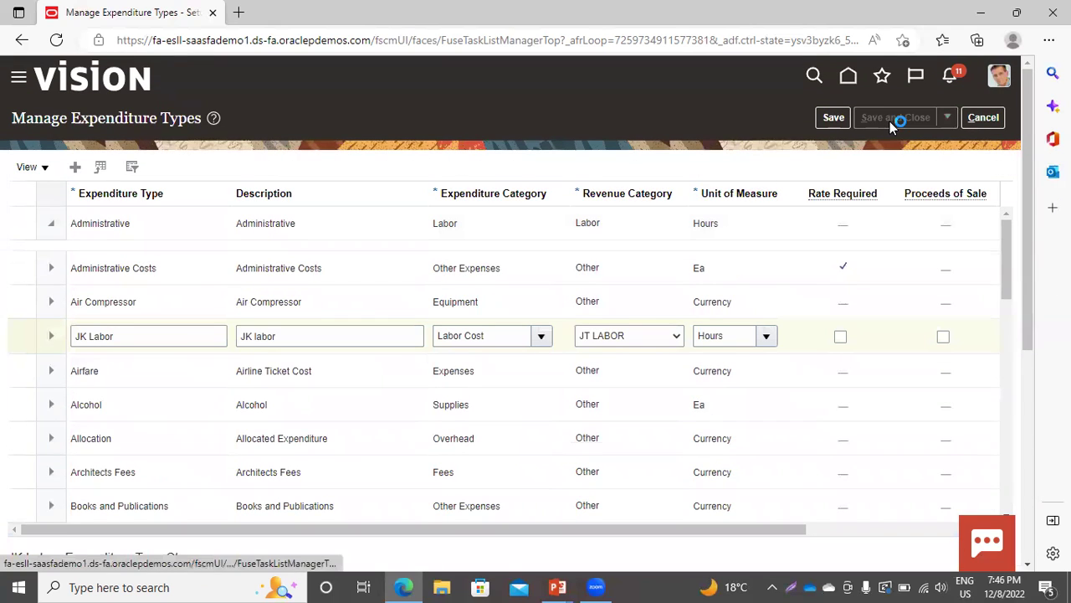